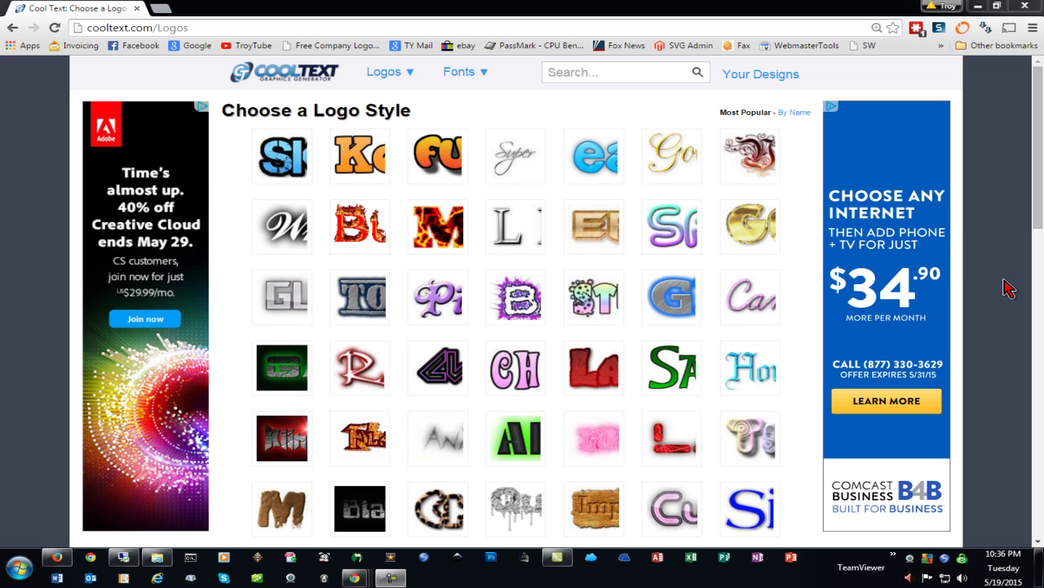
- Preview the Keen, Easy, Burning and other logo style thumbnails in the gallery
mouse_move(523, 314)
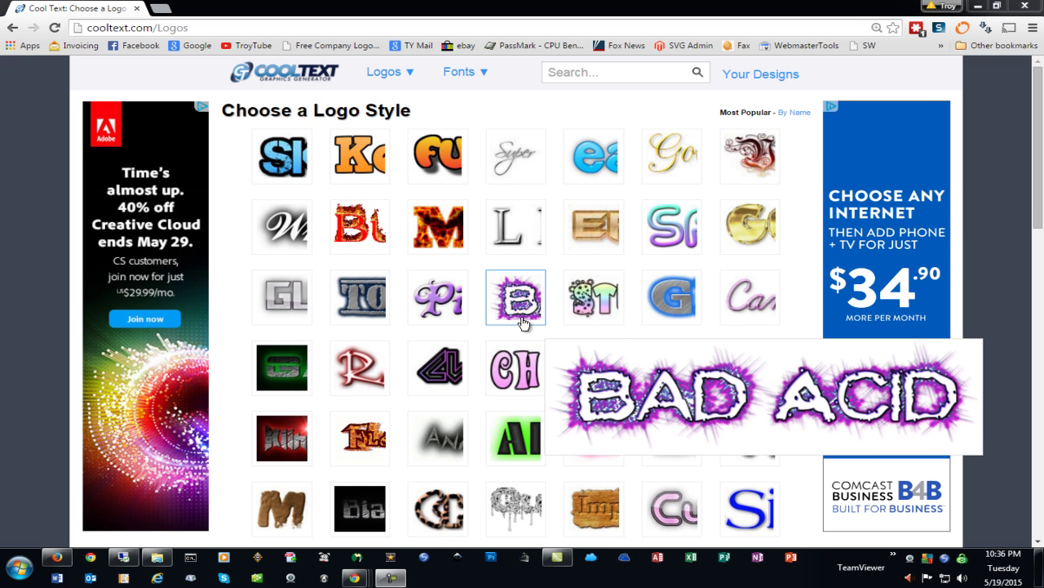
mouse_move(669, 229)
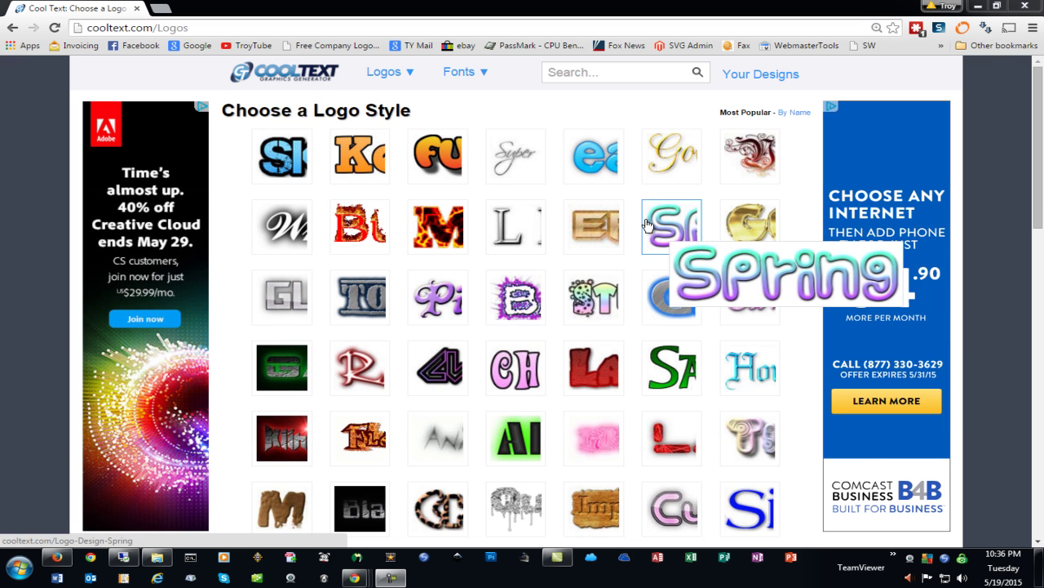
mouse_move(666, 161)
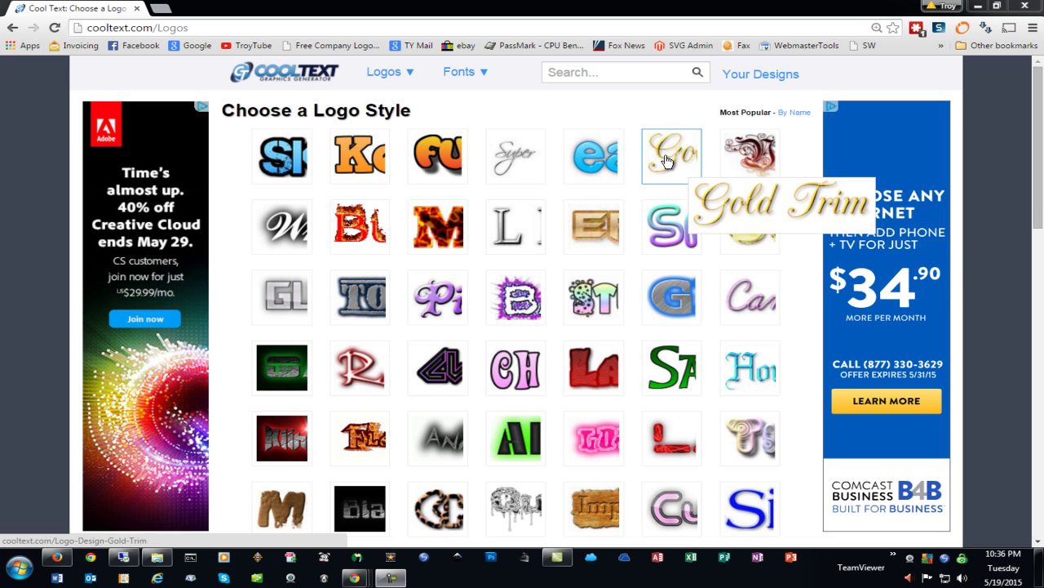
mouse_move(425, 158)
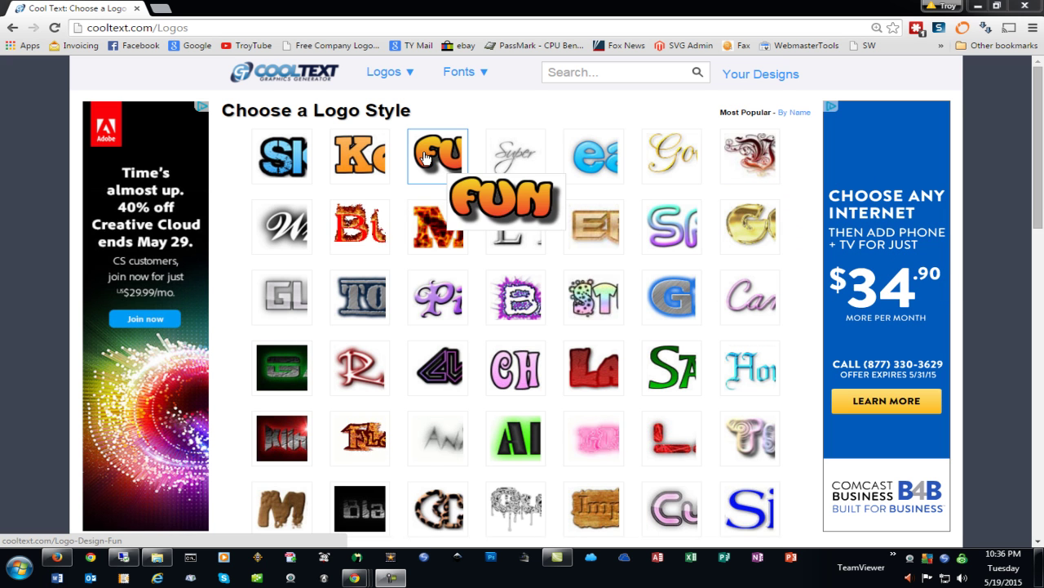
mouse_move(364, 156)
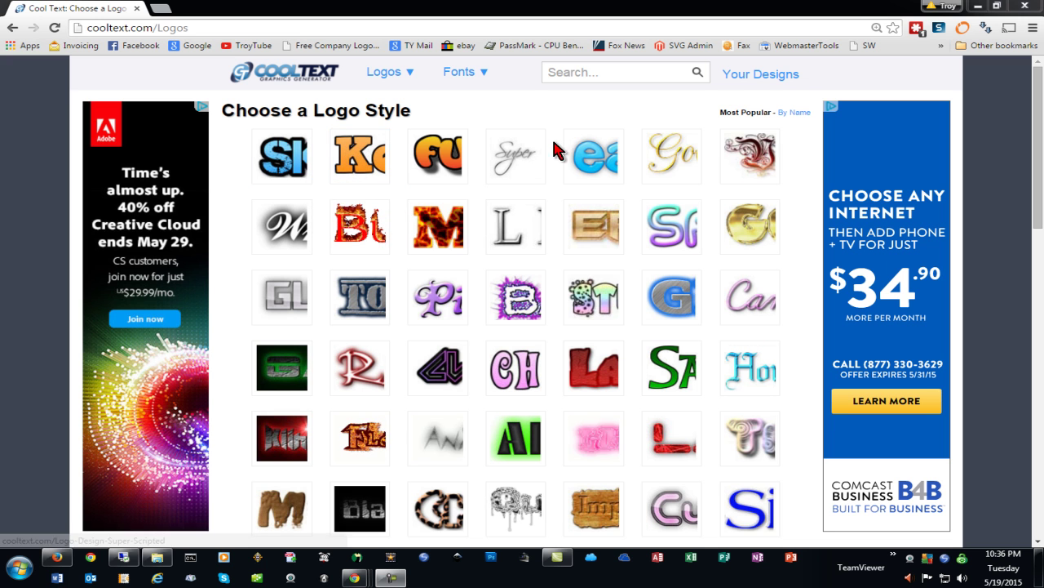
mouse_move(594, 158)
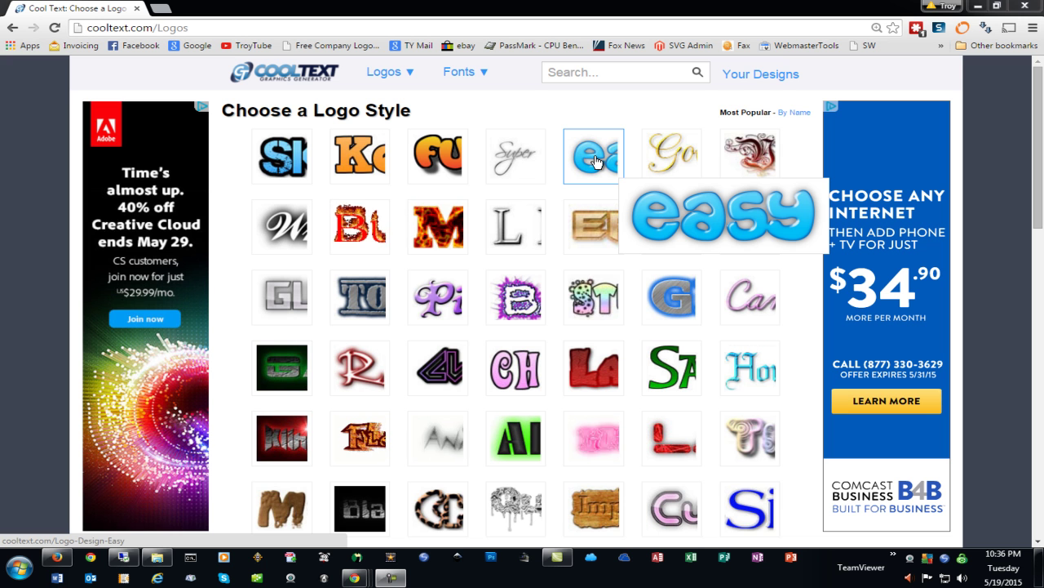
mouse_move(366, 232)
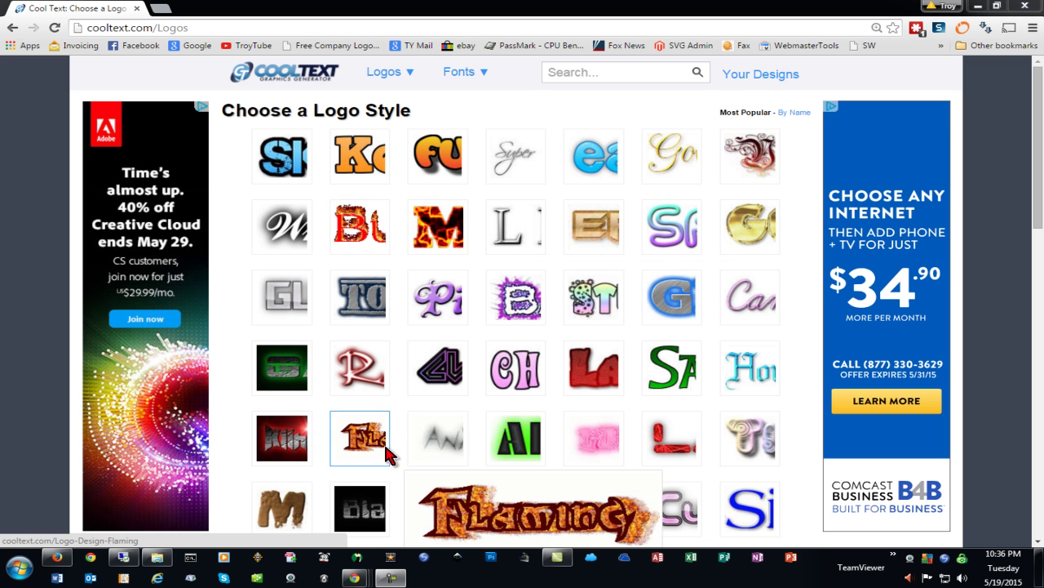
mouse_move(438, 441)
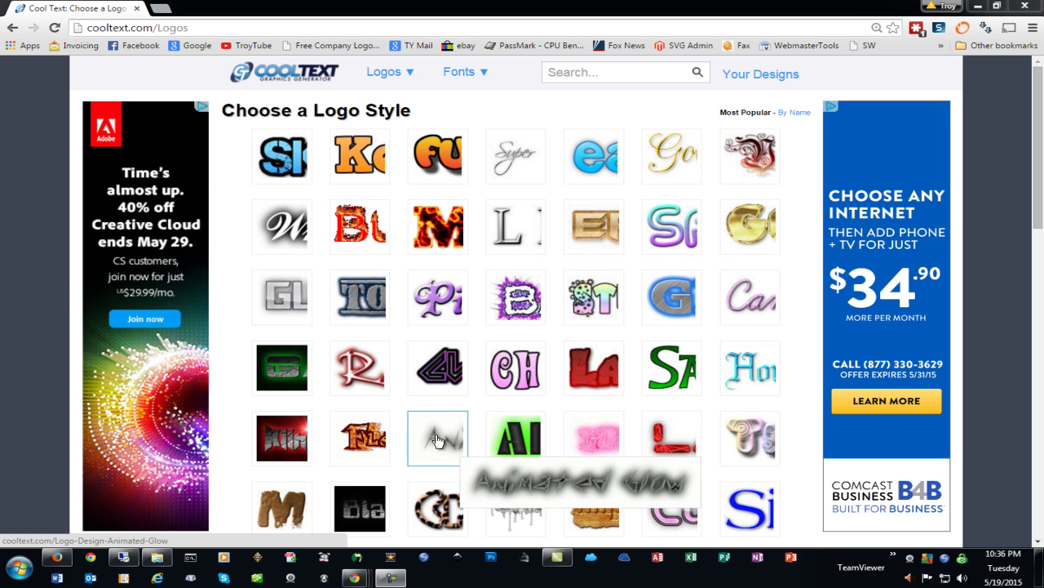
mouse_move(599, 232)
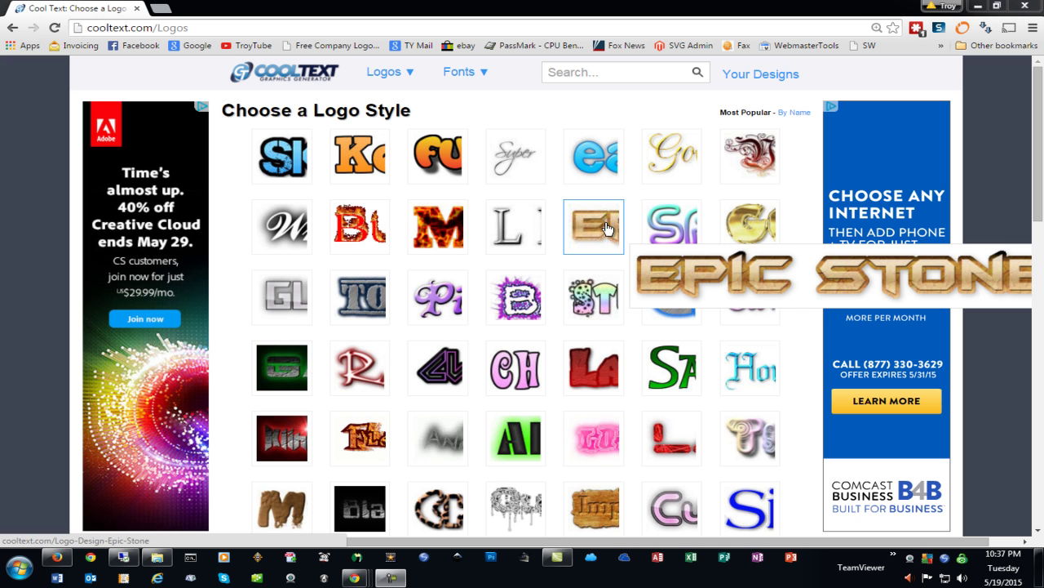
- Start a Keen logo reading 'Tyler' with text size 100
click(366, 161)
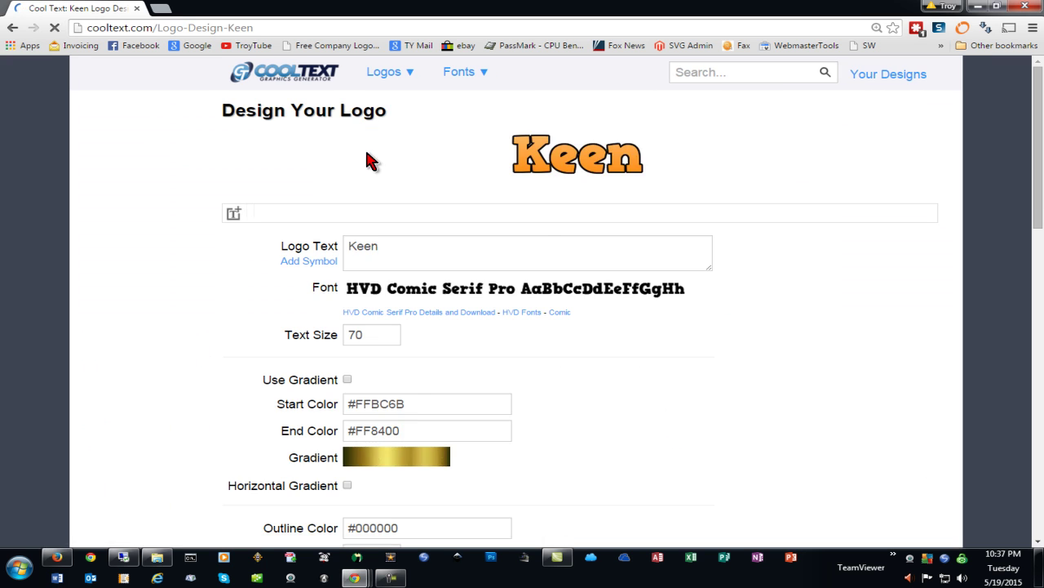
text(Tyler)
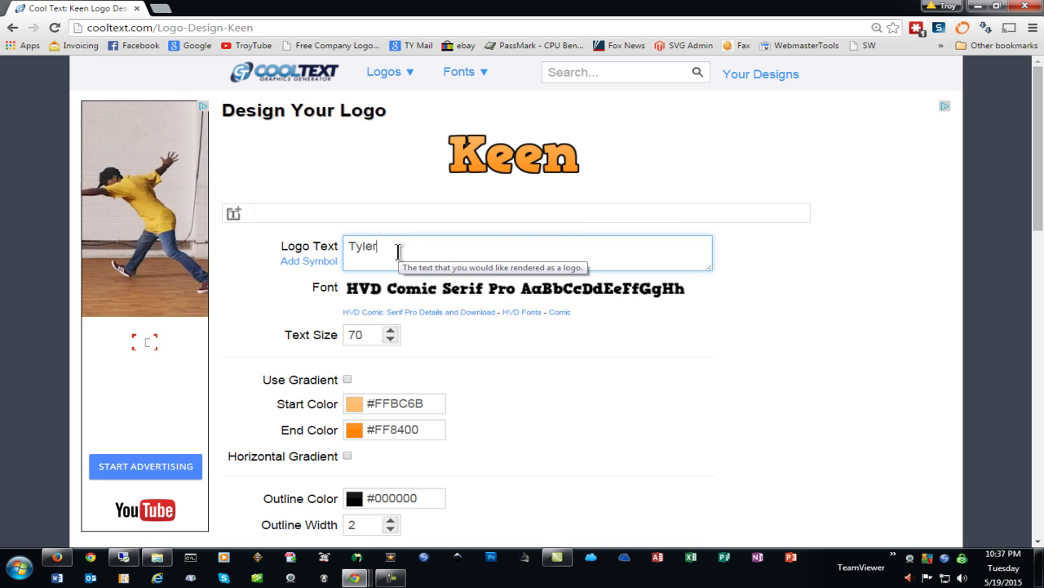
click(390, 344)
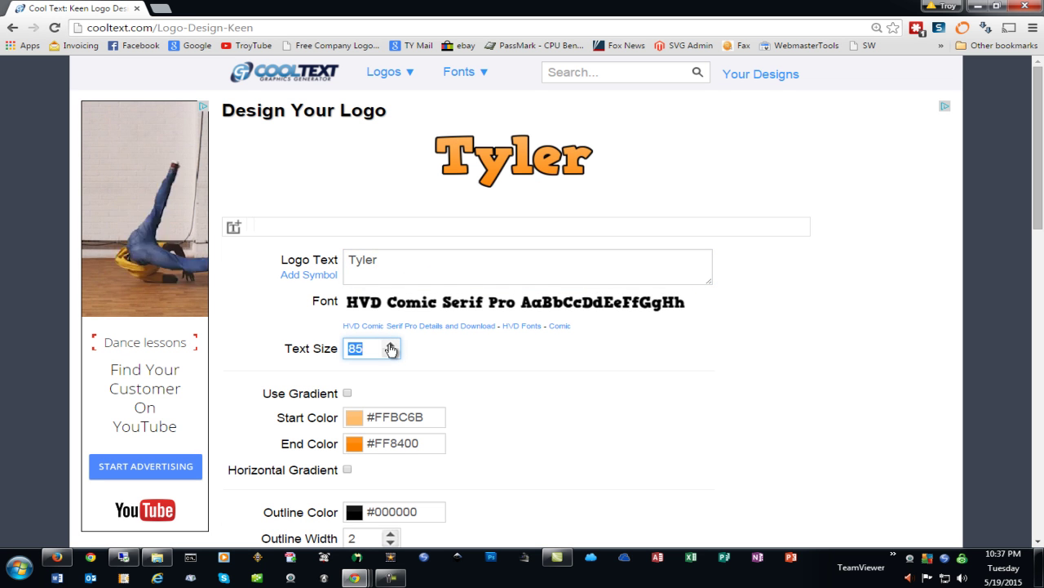
click(391, 344)
click(390, 343)
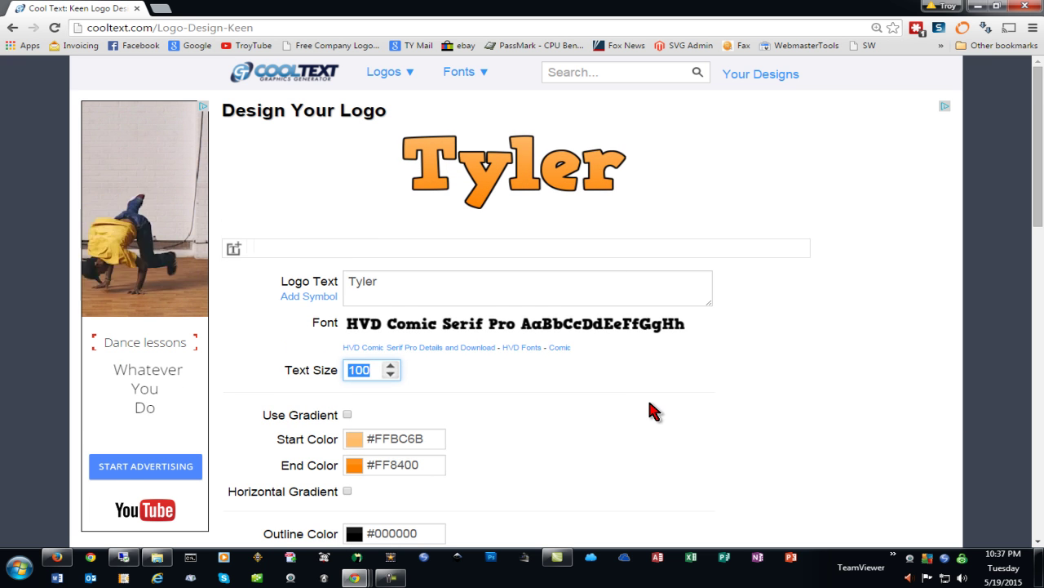
- Set the Keen logo's outline width to 0
scroll(652, 412, down, 2)
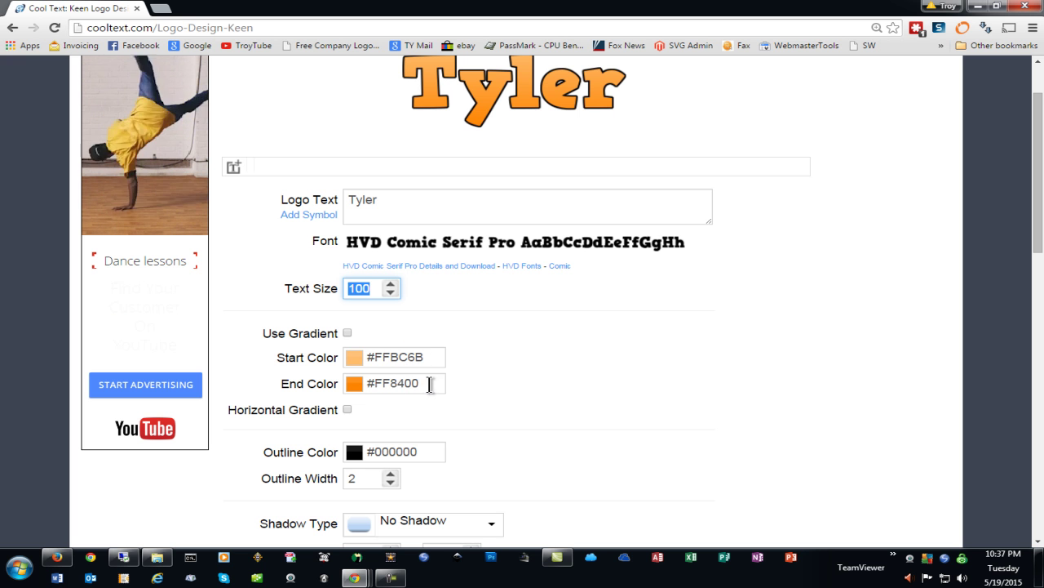
scroll(500, 440, down, 1)
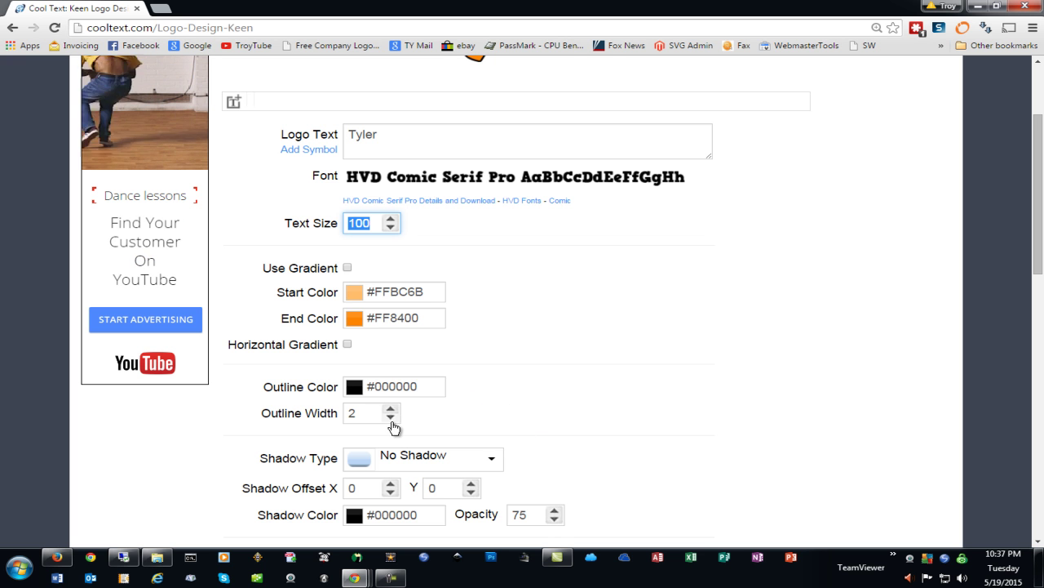
scroll(424, 445, up, 2)
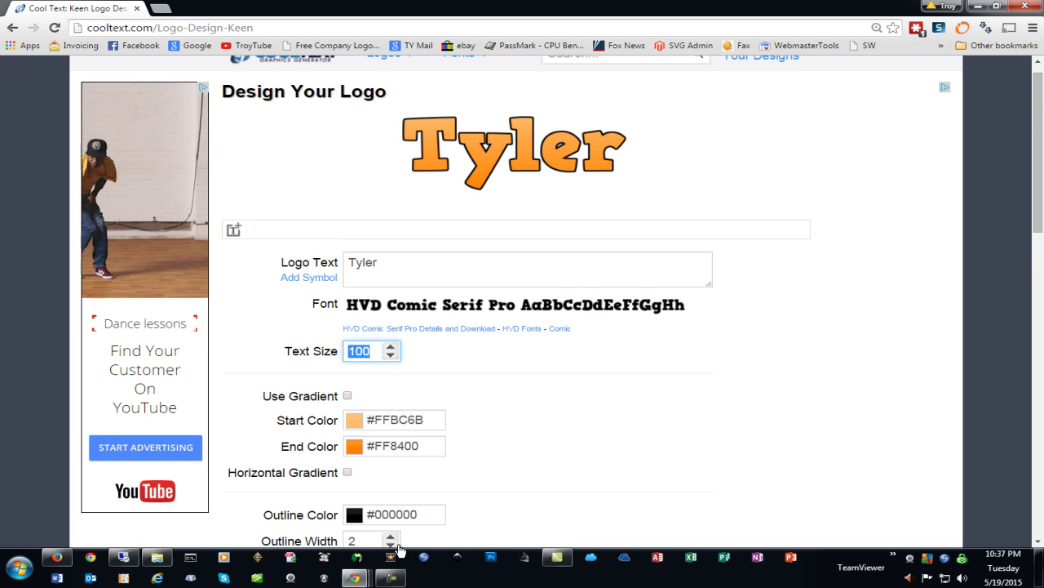
click(390, 543)
click(390, 543)
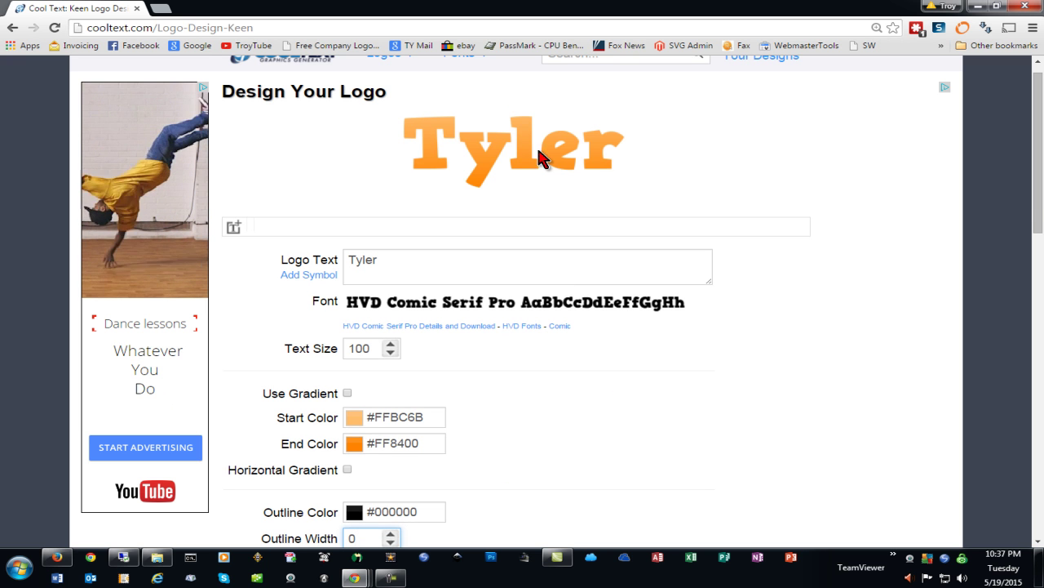
- Generate the Tyler logo, download it as a PNG and begin uploading it to Cricut
scroll(745, 436, down, 2)
scroll(742, 435, down, 1)
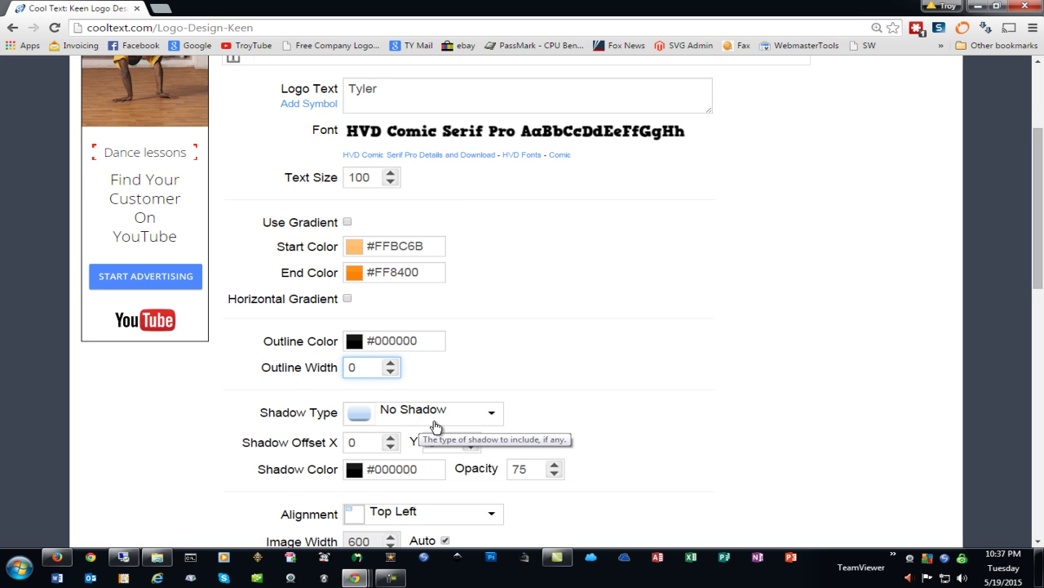
scroll(590, 425, down, 1)
scroll(591, 424, down, 1)
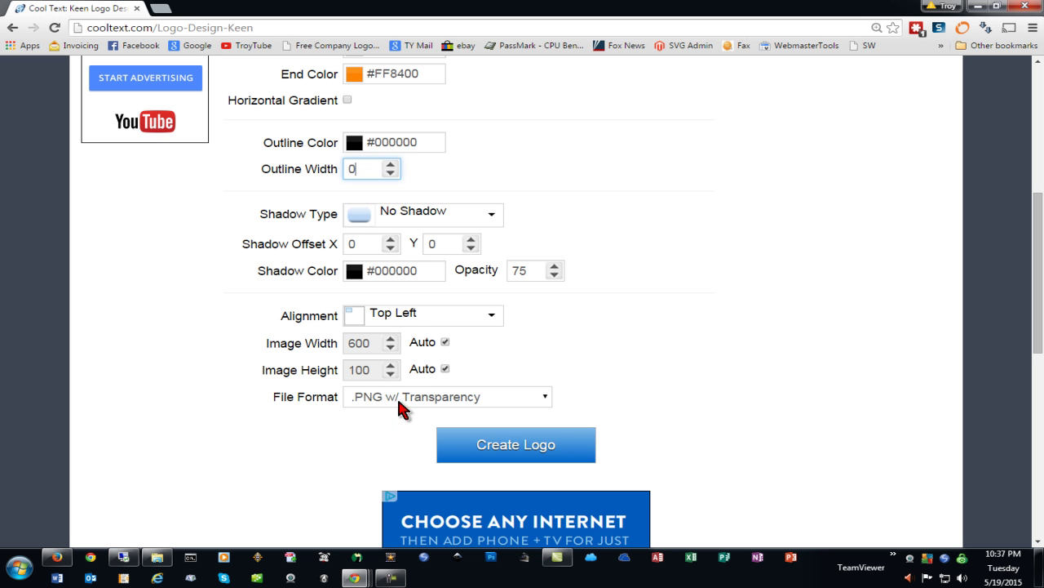
click(514, 445)
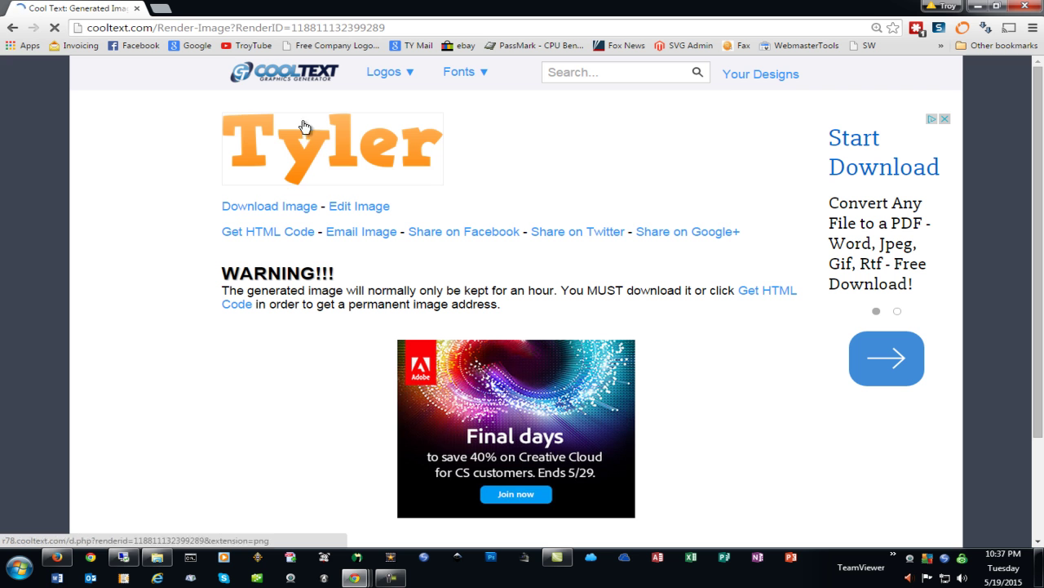
click(282, 209)
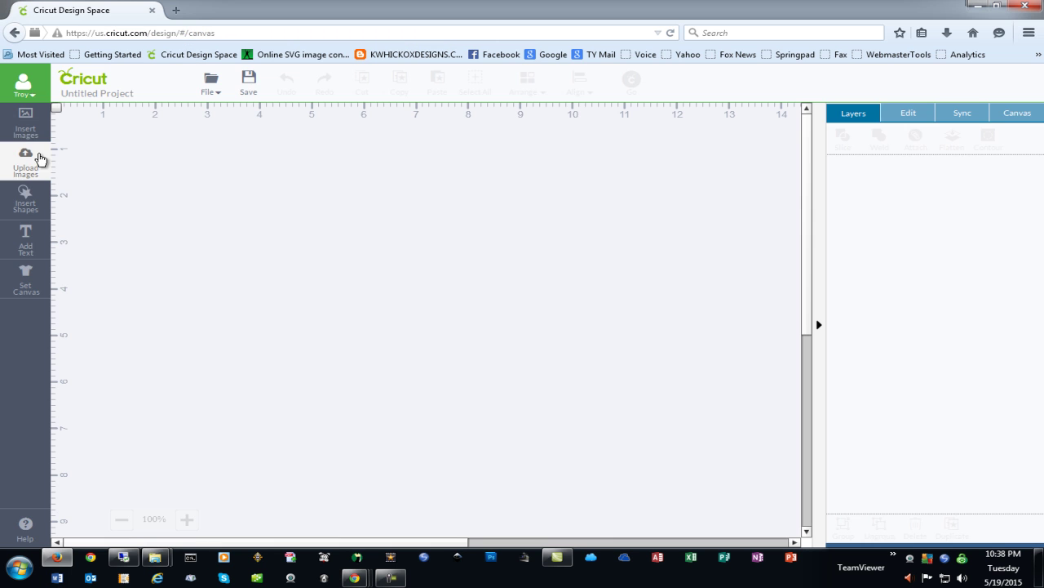
click(32, 159)
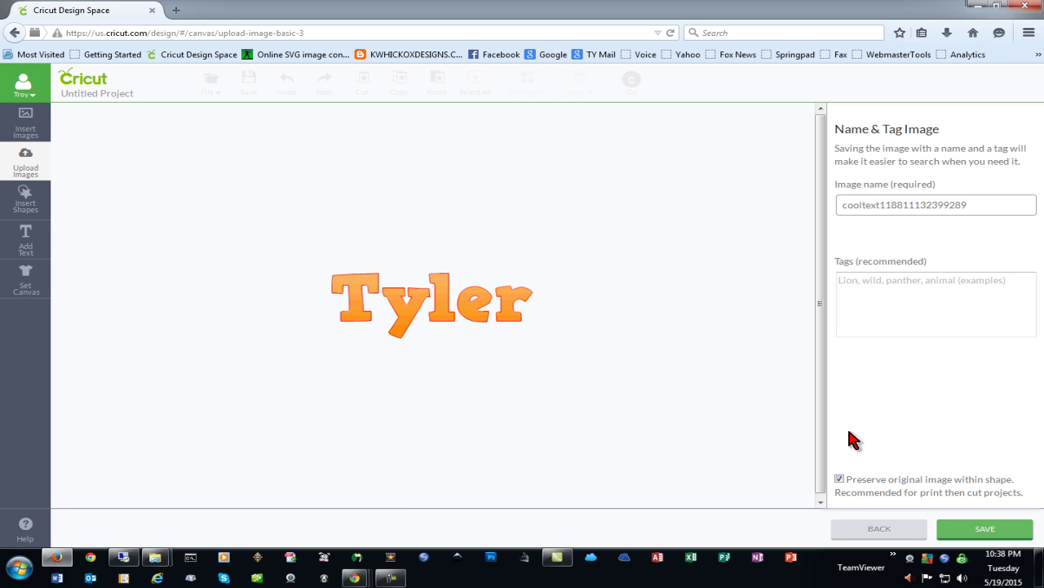
- Save the uploaded Tyler image with 'Preserve original image within shape' left on
click(839, 479)
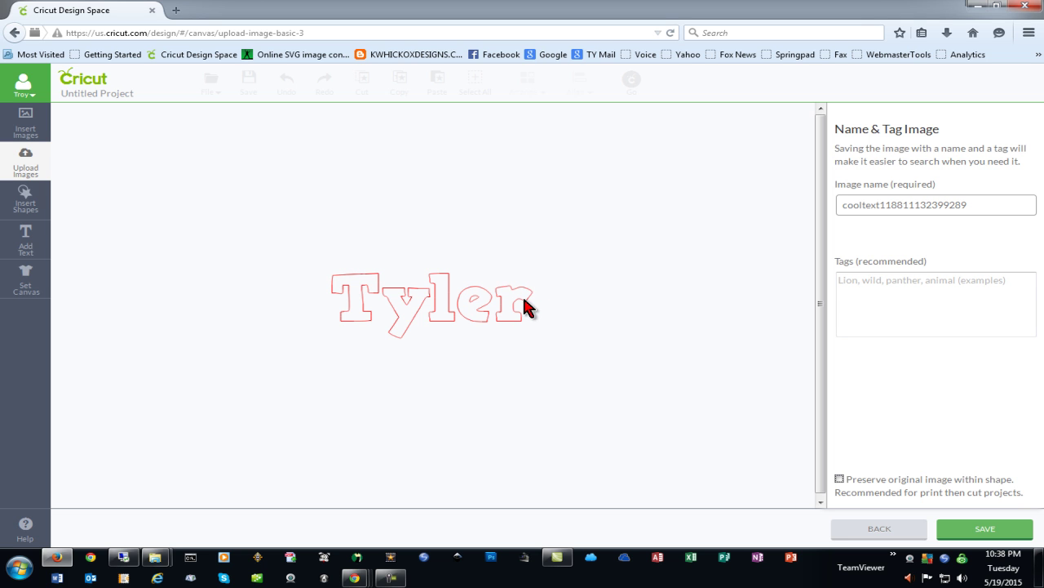
click(840, 479)
click(980, 532)
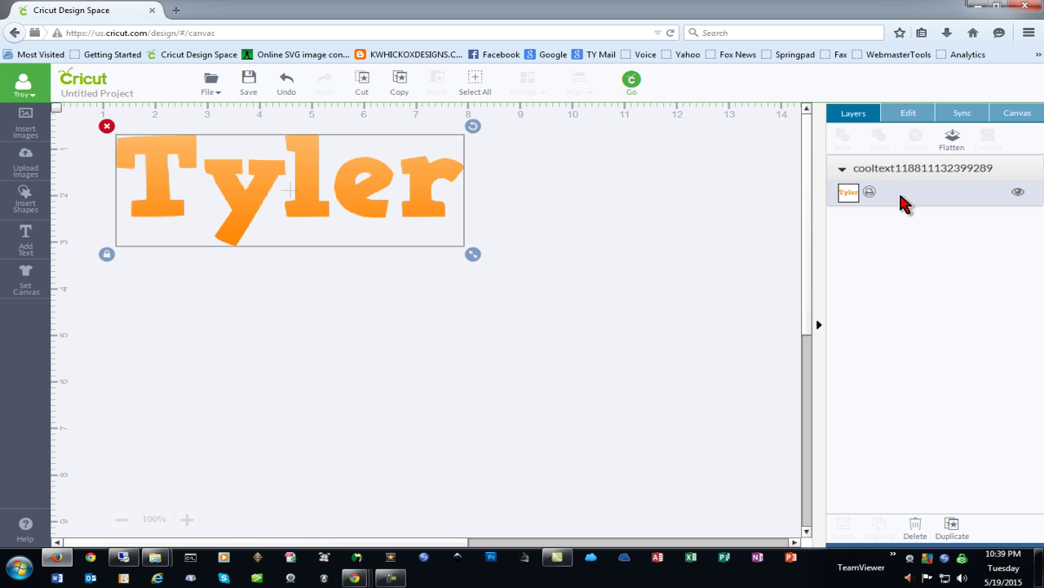
- Change the Tyler layer's line type from Print to Cut
click(870, 193)
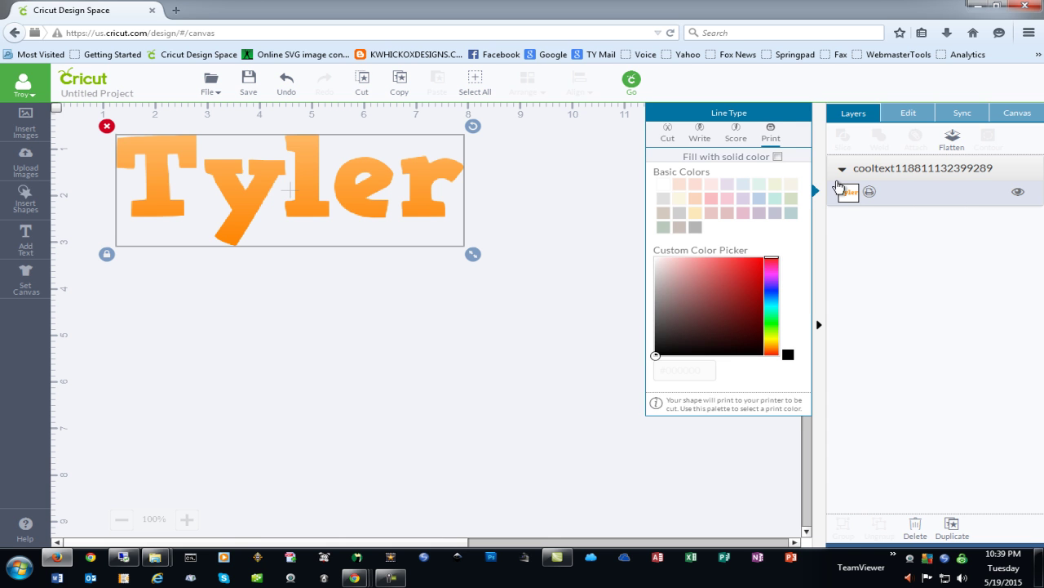
click(665, 137)
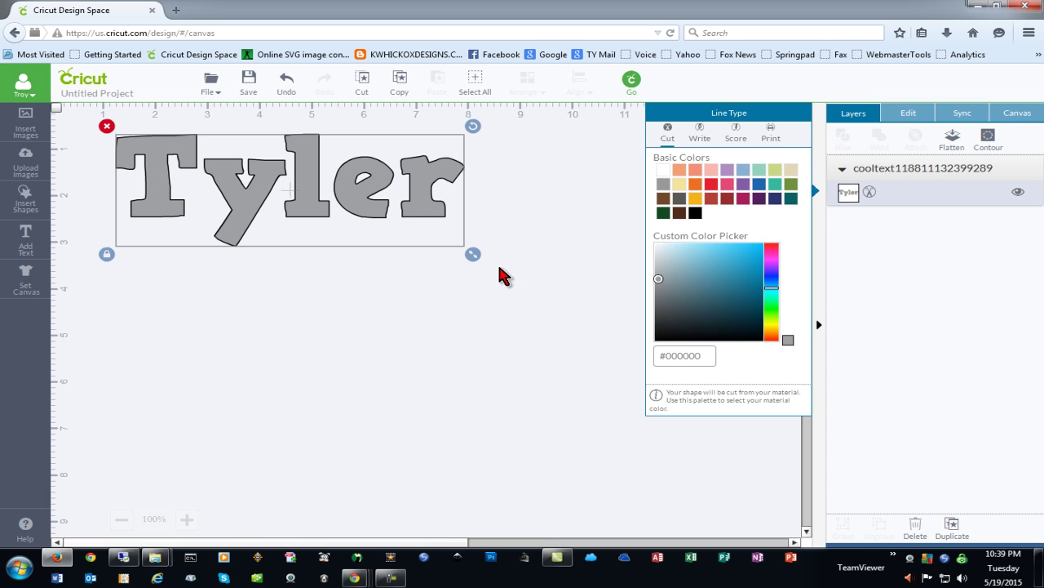
click(502, 275)
- Move Tyler to the canvas top-left and shrink it to about half size
drag(338, 220, 286, 238)
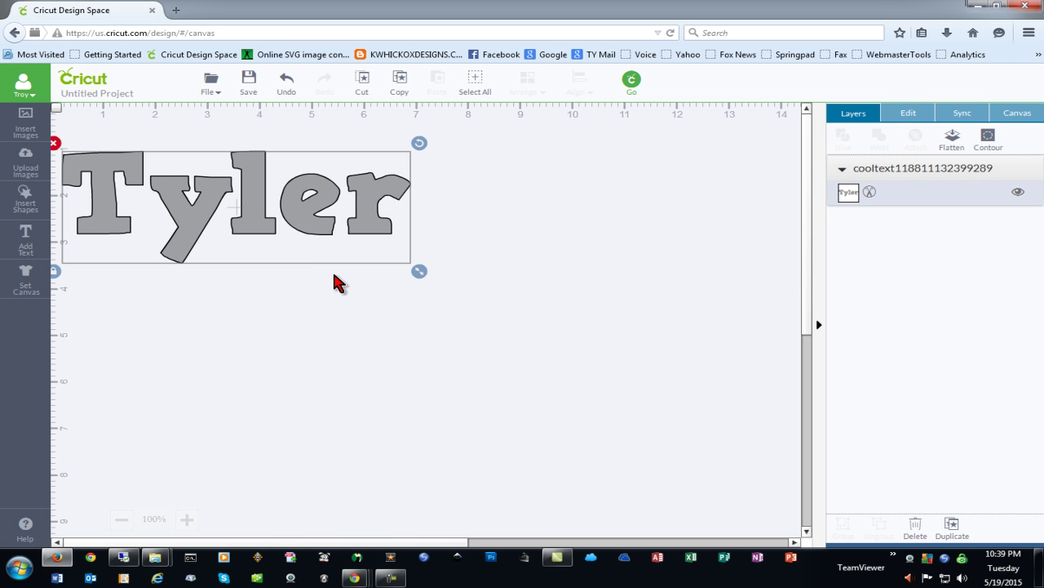
drag(418, 272, 331, 230)
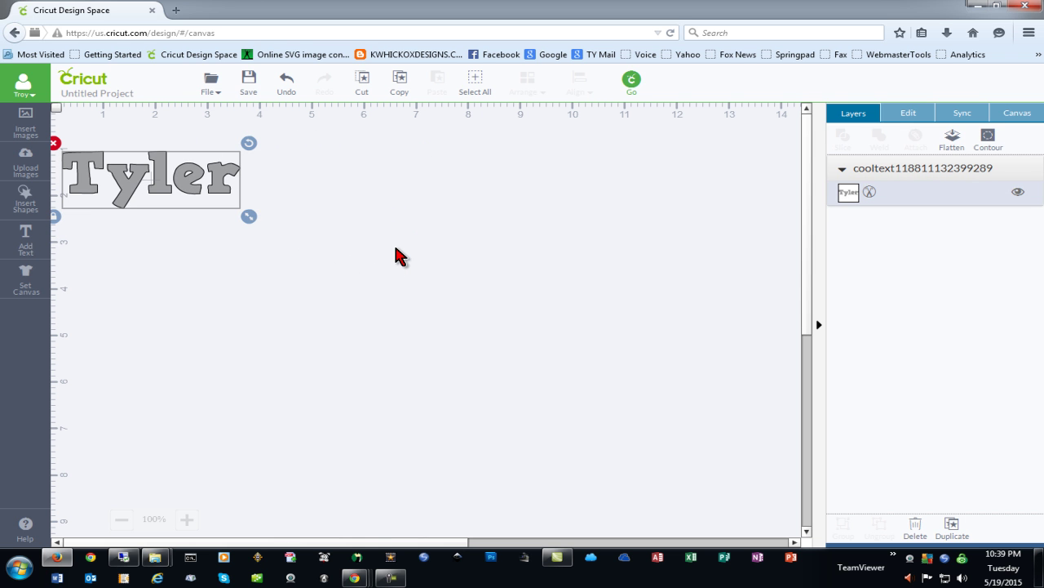
click(397, 257)
- Return to Cool Text and pick the Glowing Steel logo style
key(alt+Tab)
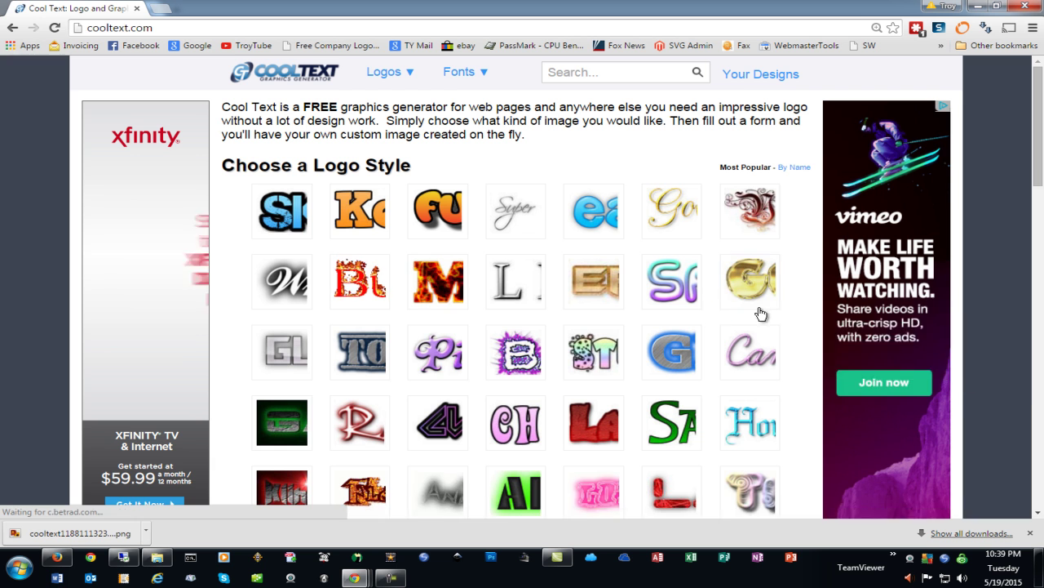
mouse_move(779, 280)
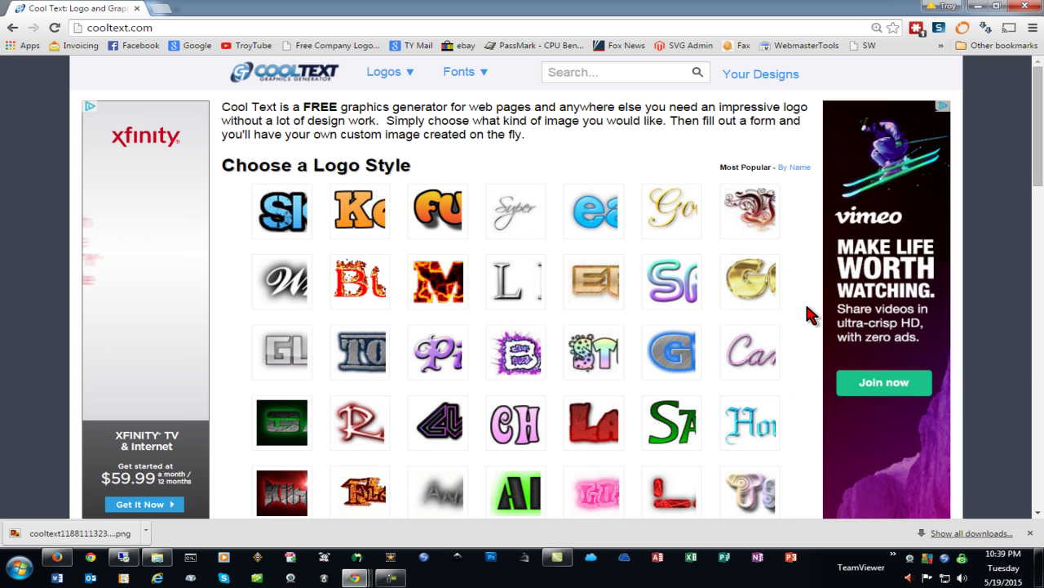
scroll(810, 317, down, 1)
scroll(810, 316, down, 1)
mouse_move(670, 273)
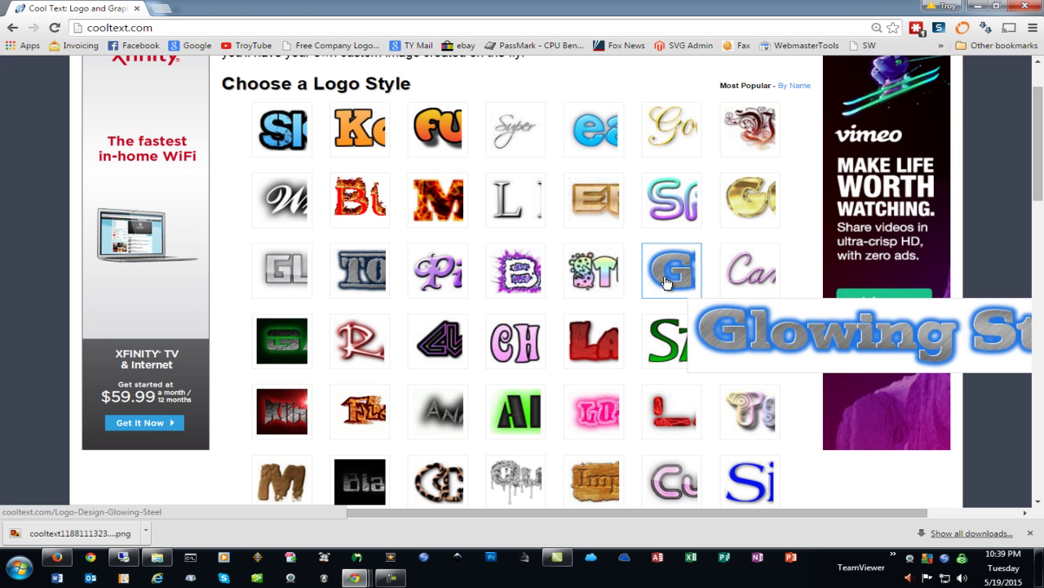
click(673, 274)
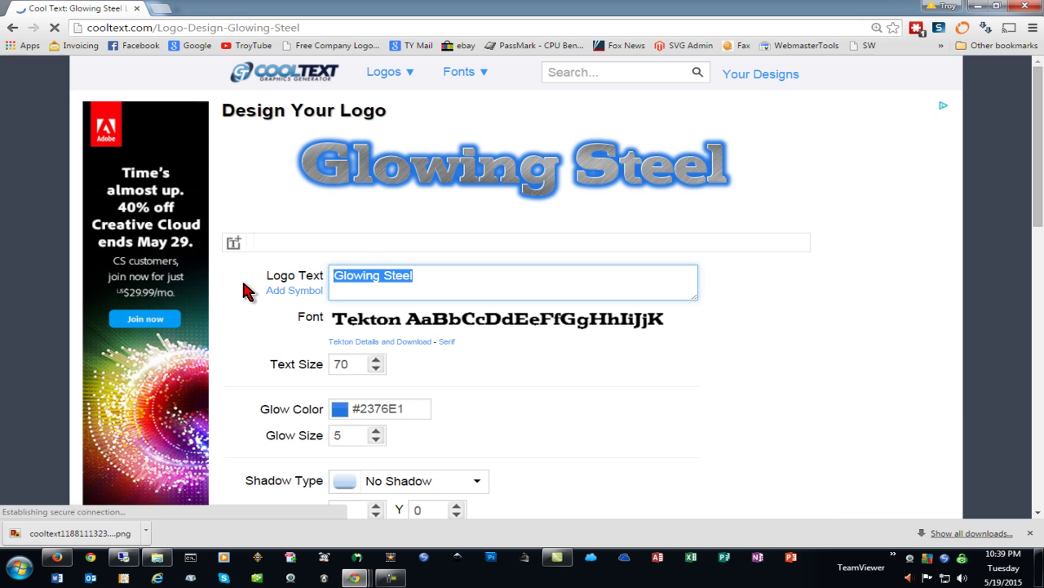
- Enter 'Noah' as the logo text and set the glow size to 0
text(Noah)
scroll(268, 310, down, 1)
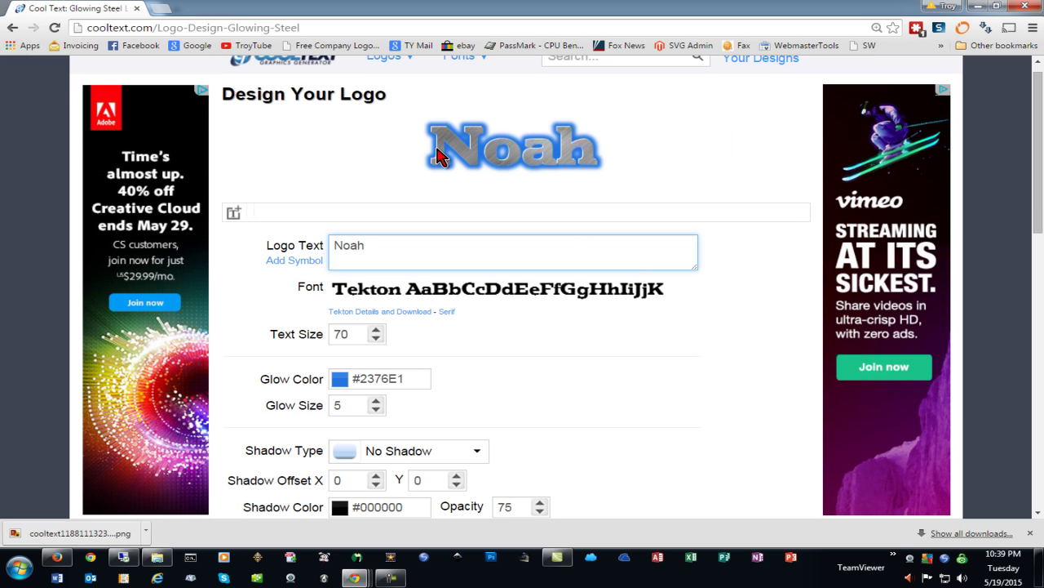
scroll(611, 403, down, 2)
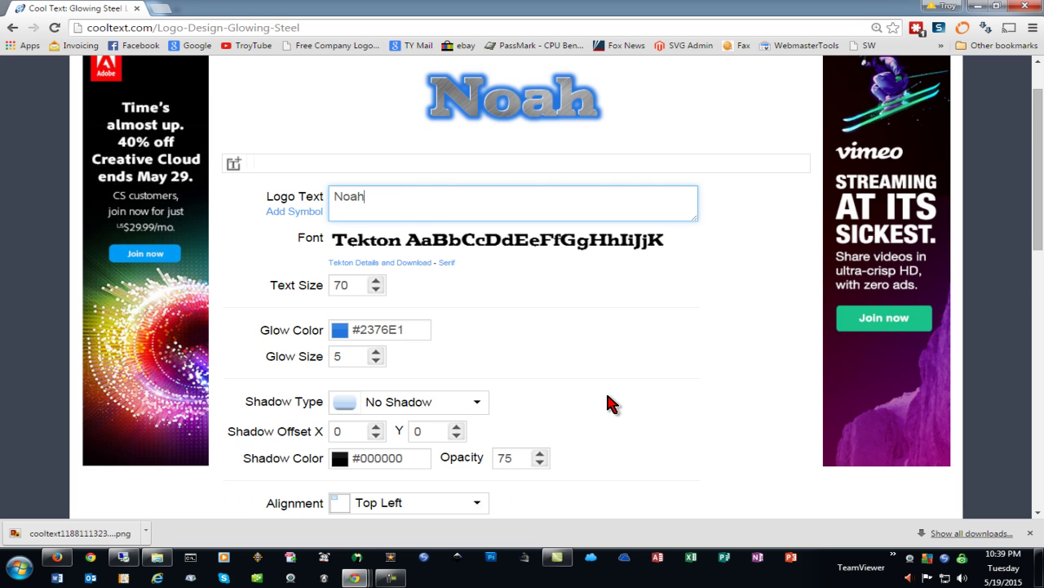
scroll(611, 403, up, 1)
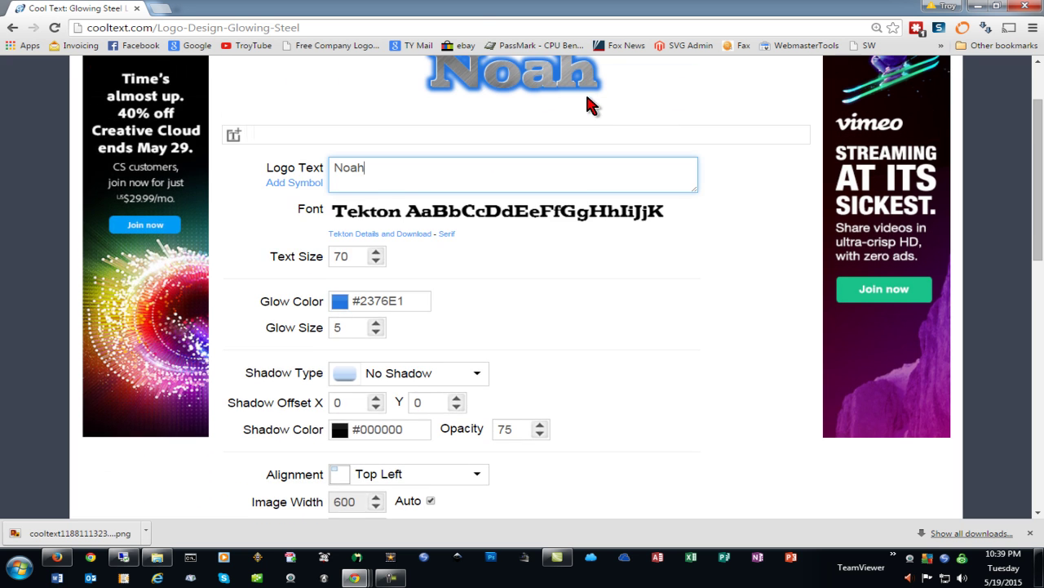
scroll(591, 105, up, 1)
scroll(685, 311, down, 1)
scroll(576, 410, down, 1)
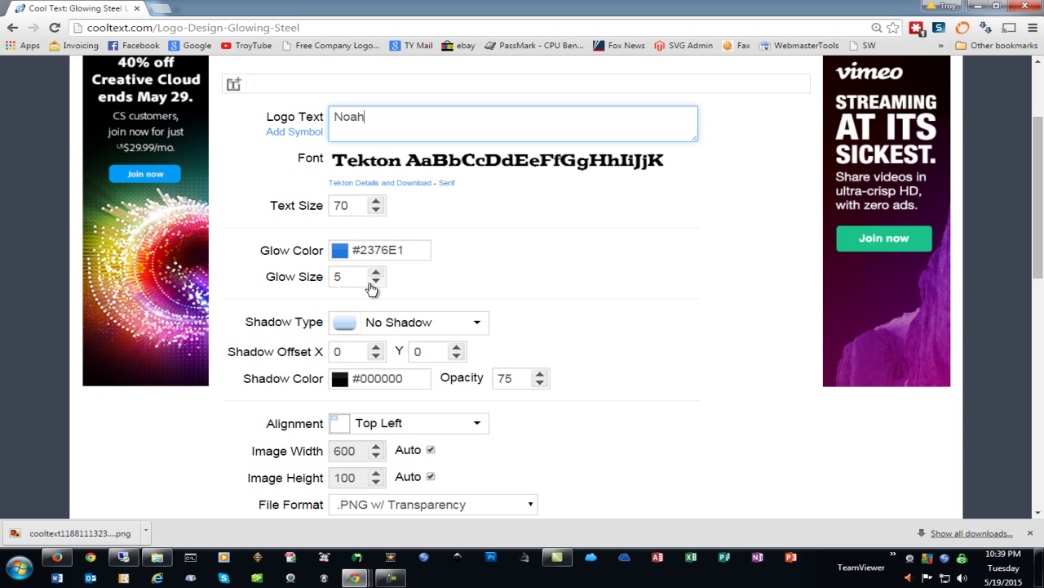
double_click(375, 283)
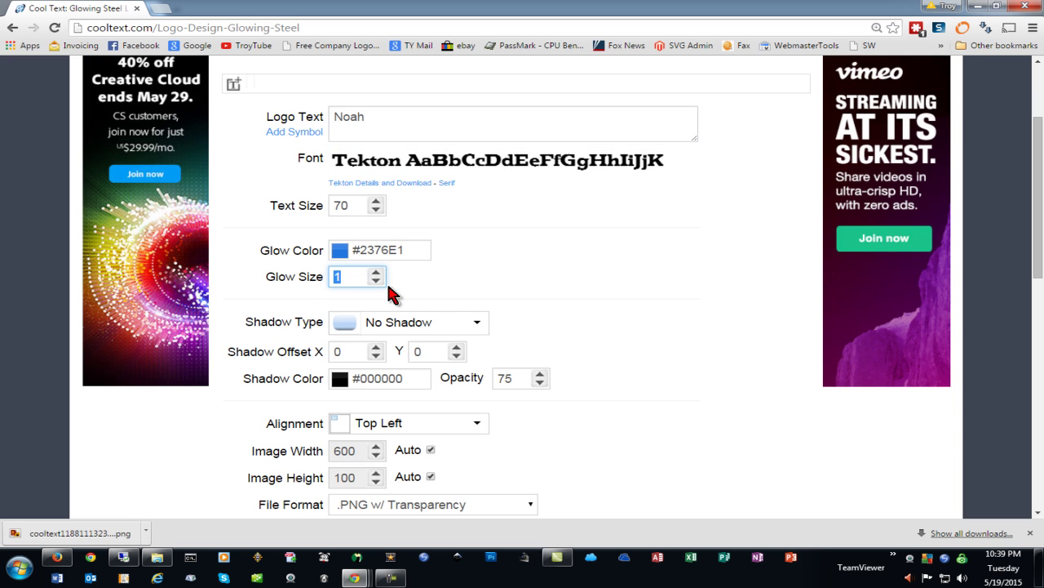
- Raise the text size to 100 and generate the Noah logo
scroll(564, 357, up, 2)
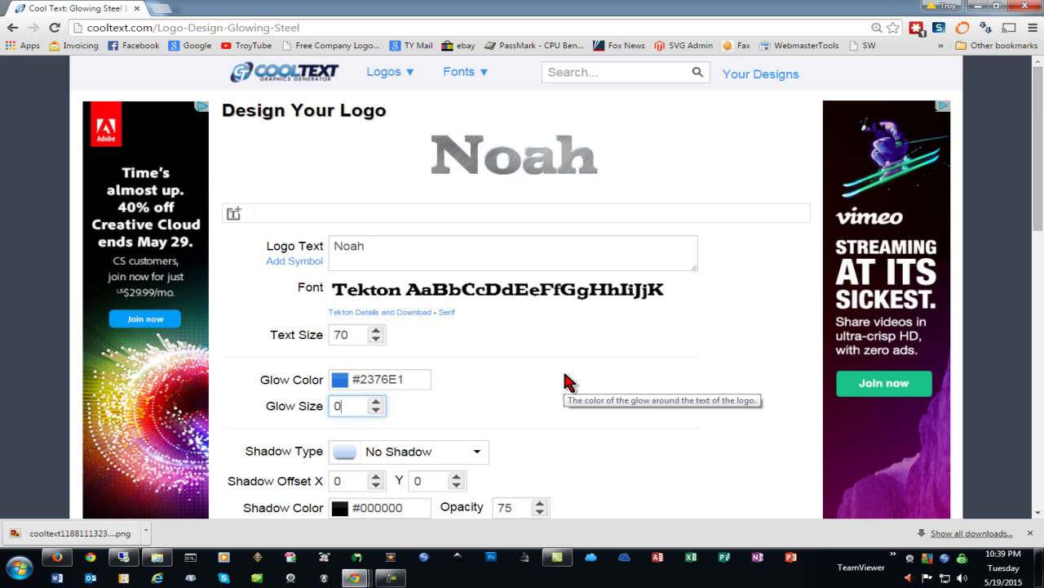
click(378, 330)
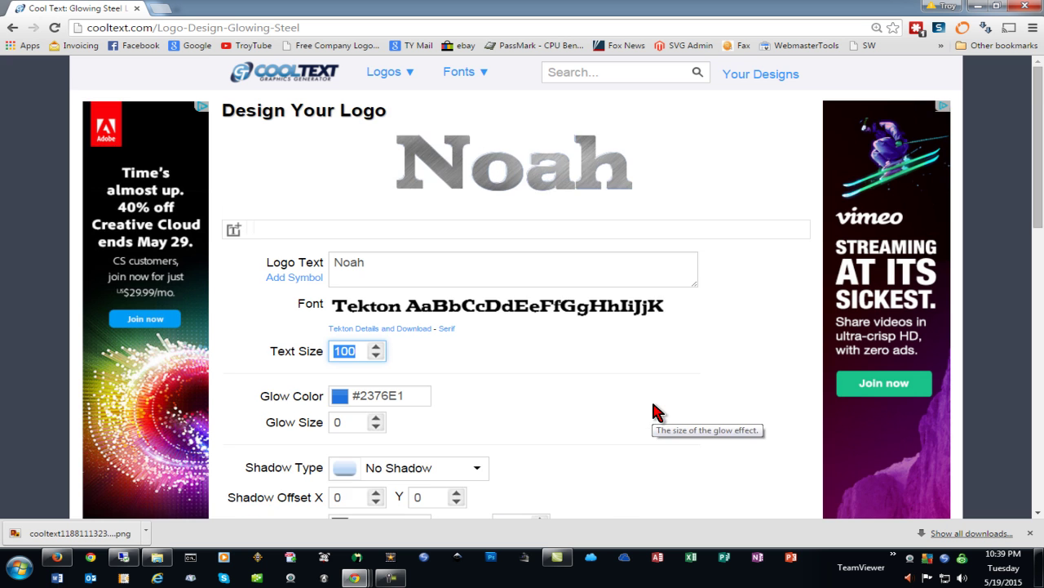
scroll(660, 414, down, 3)
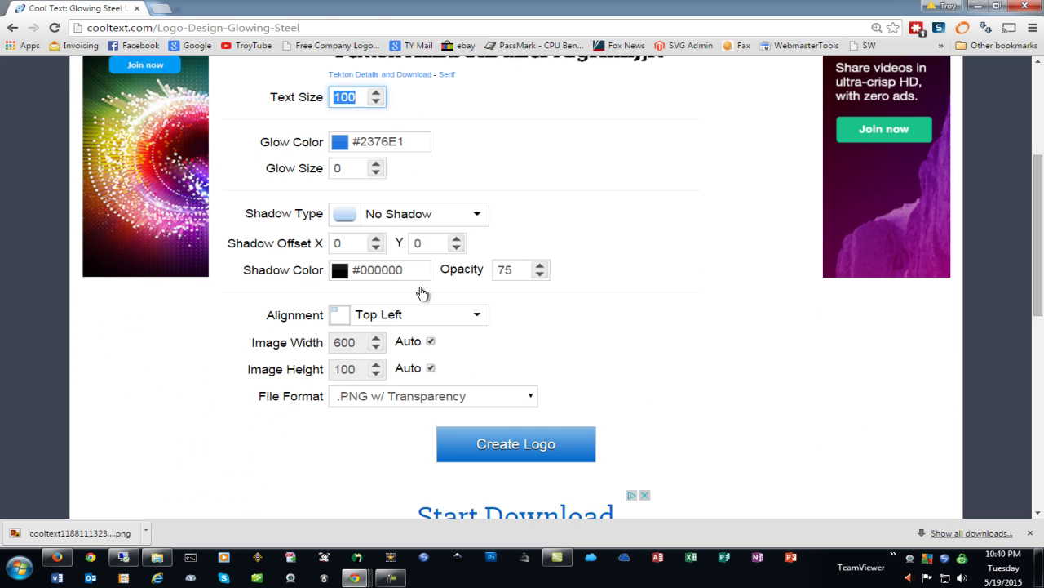
click(527, 455)
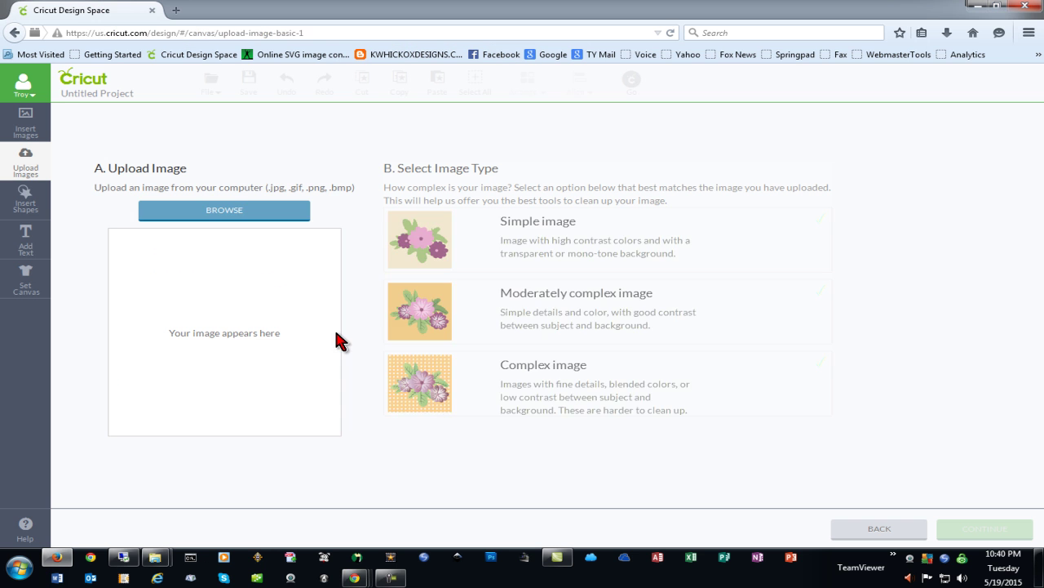
- Upload the Noah PNG to Cricut Design Space and place it on the canvas
click(237, 210)
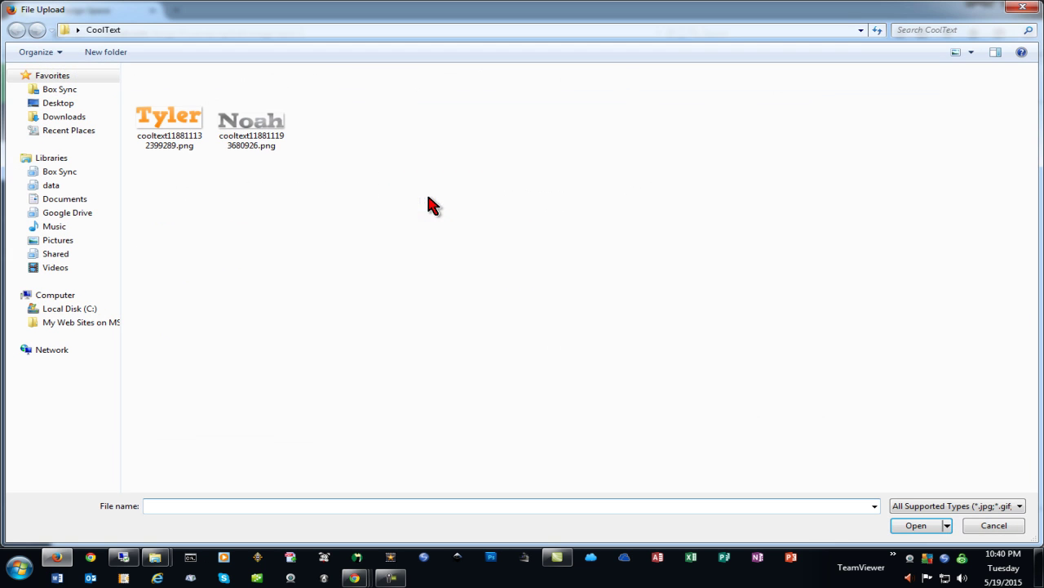
double_click(282, 121)
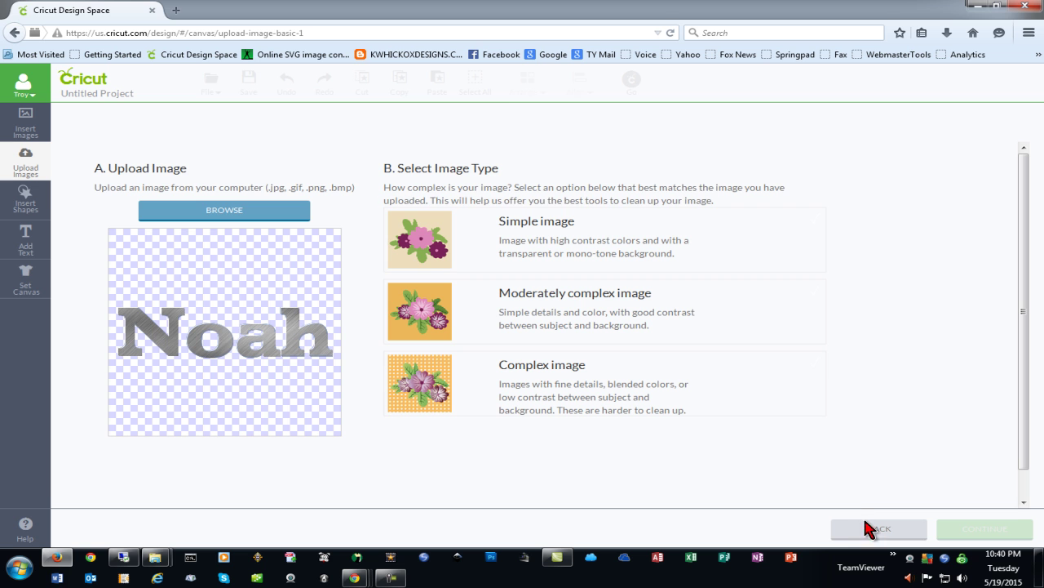
click(981, 528)
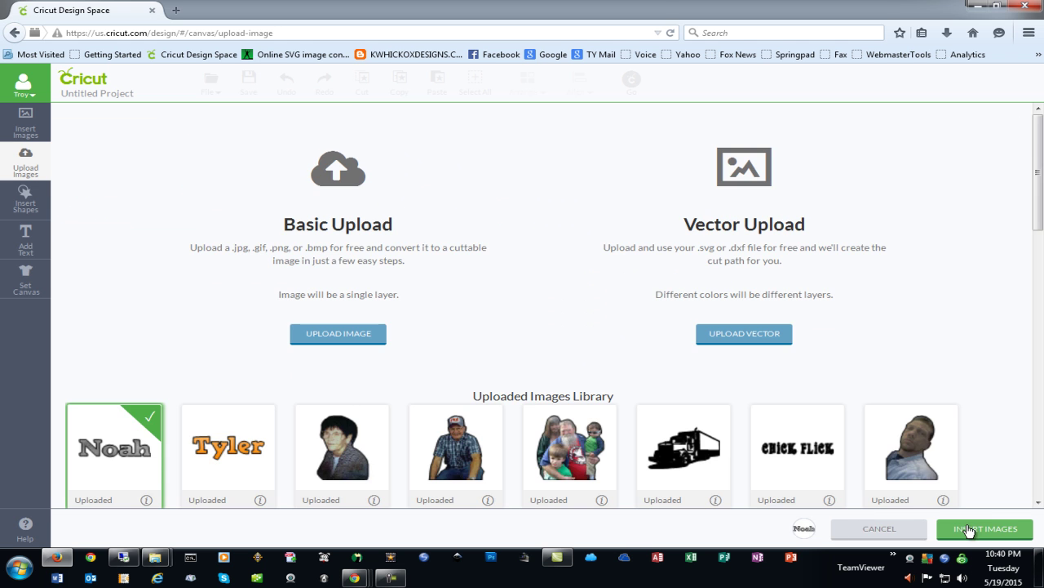
click(956, 528)
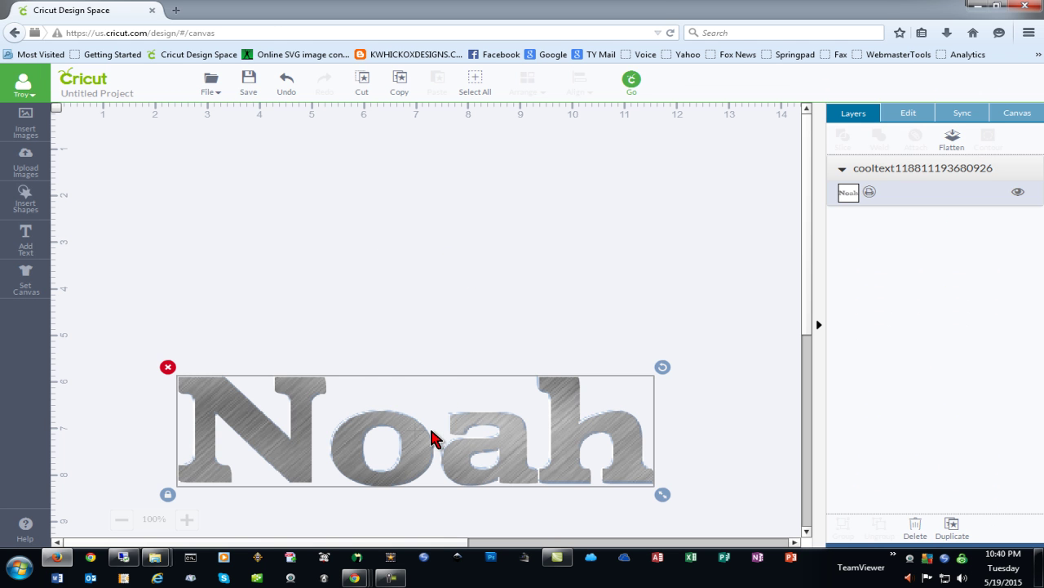
- Set the Noah layer to Cut and move it toward the canvas top-left
drag(394, 395, 357, 240)
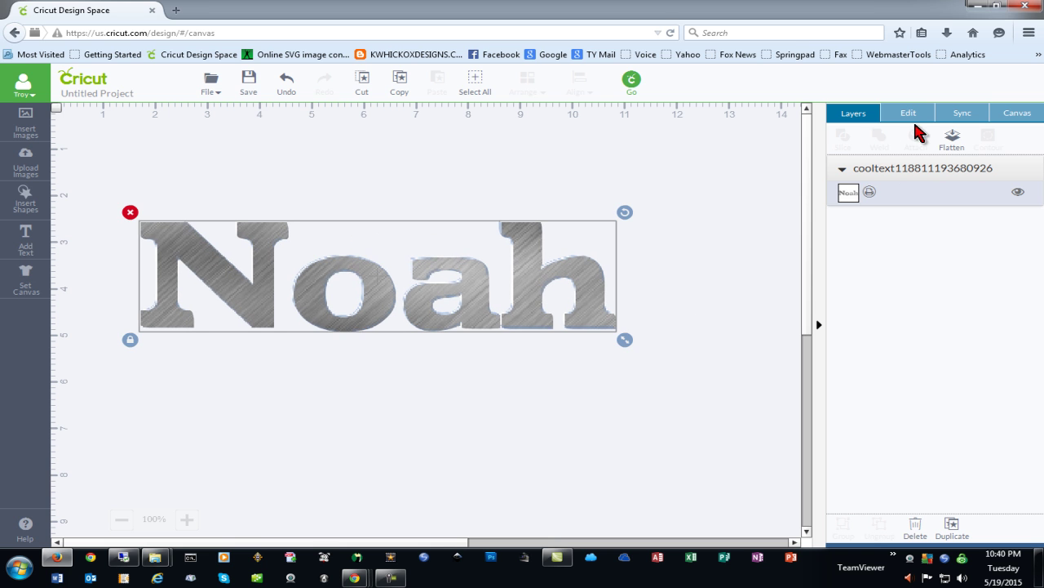
click(872, 193)
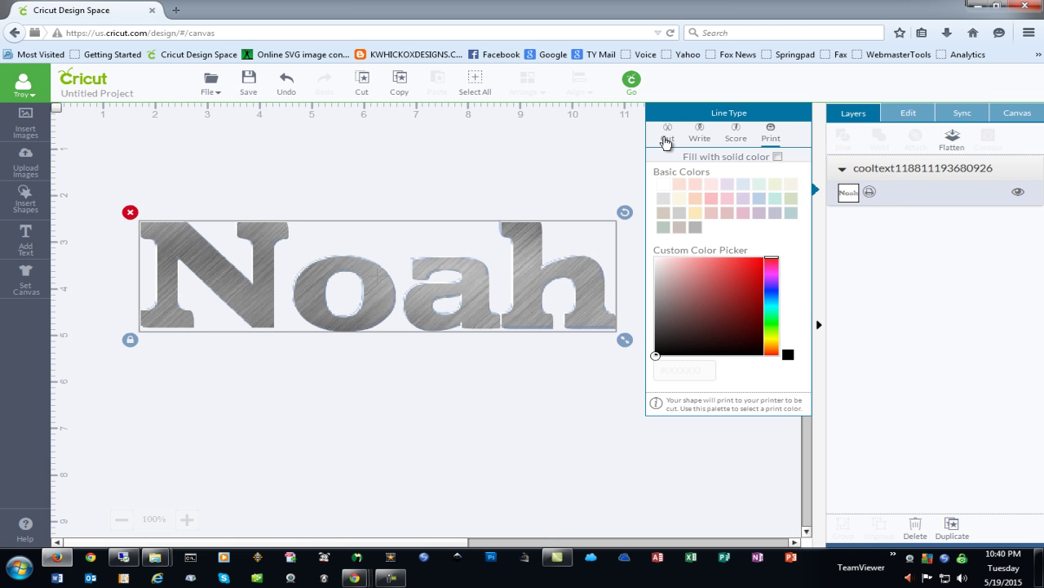
click(667, 135)
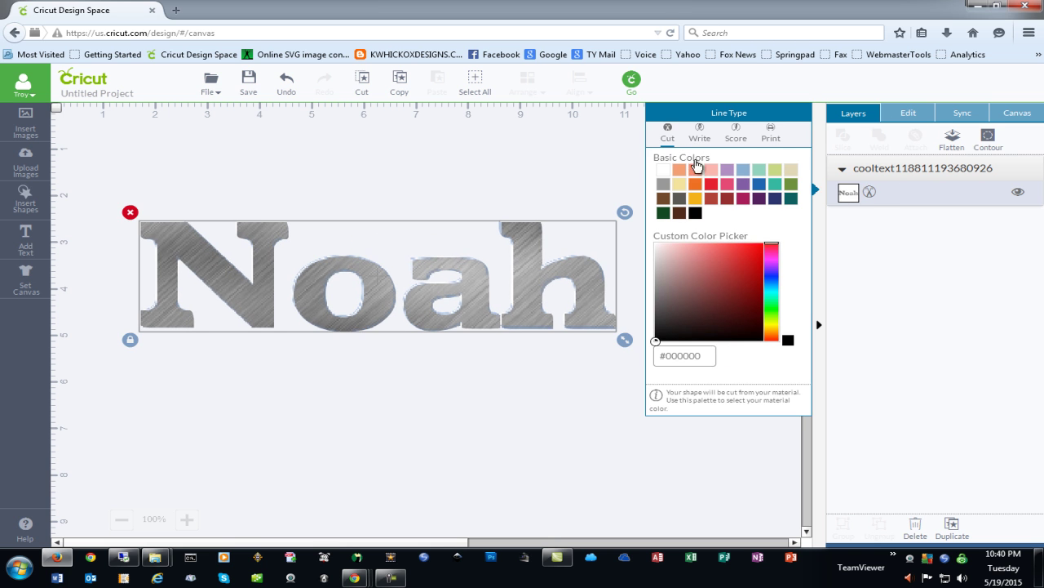
click(402, 422)
drag(555, 320, 403, 234)
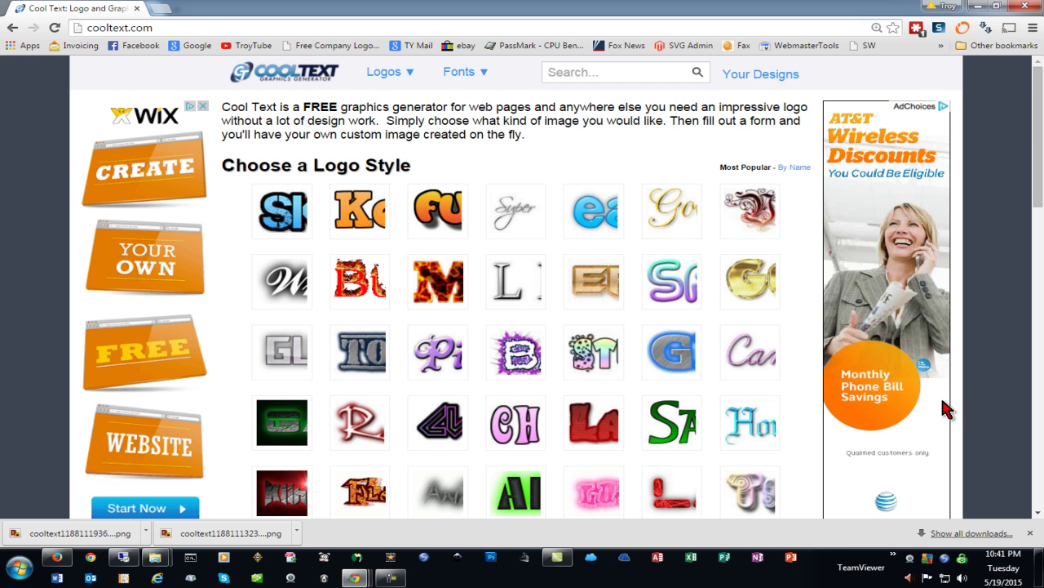
- Open the Chick Flick style and raise the text size to 100
click(523, 434)
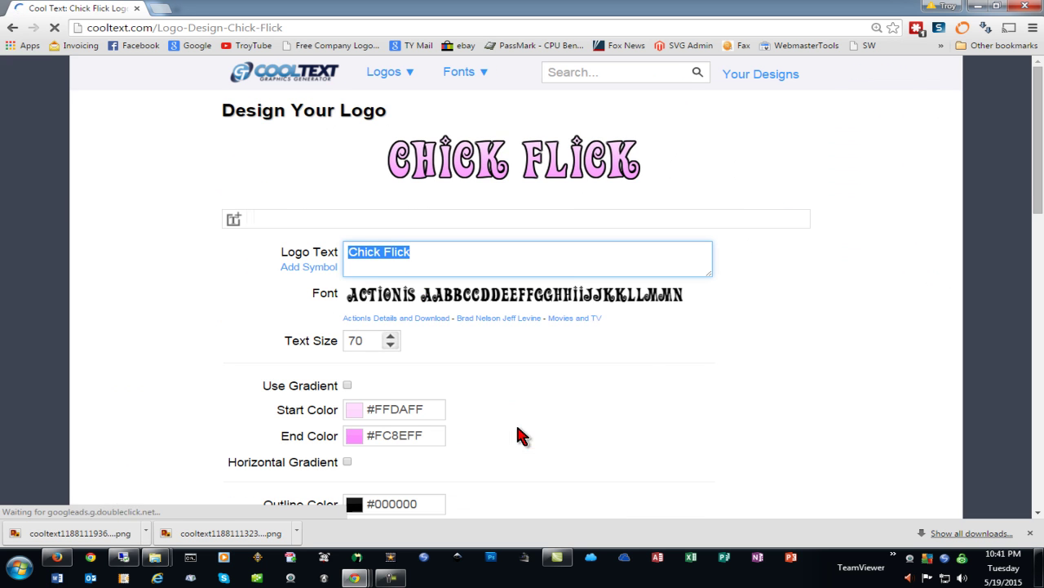
click(393, 335)
click(393, 337)
click(393, 336)
click(395, 337)
click(394, 337)
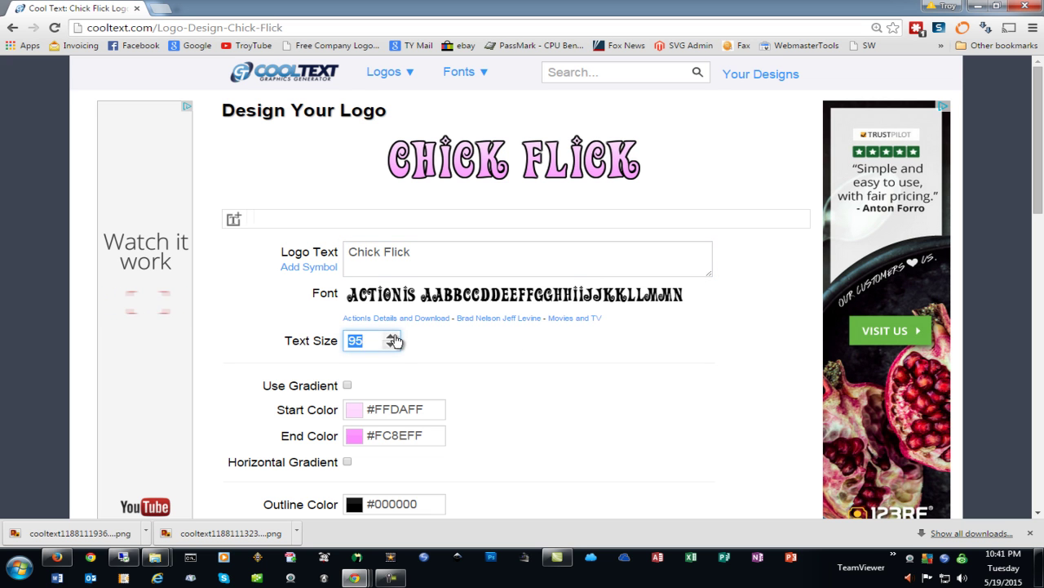
click(394, 336)
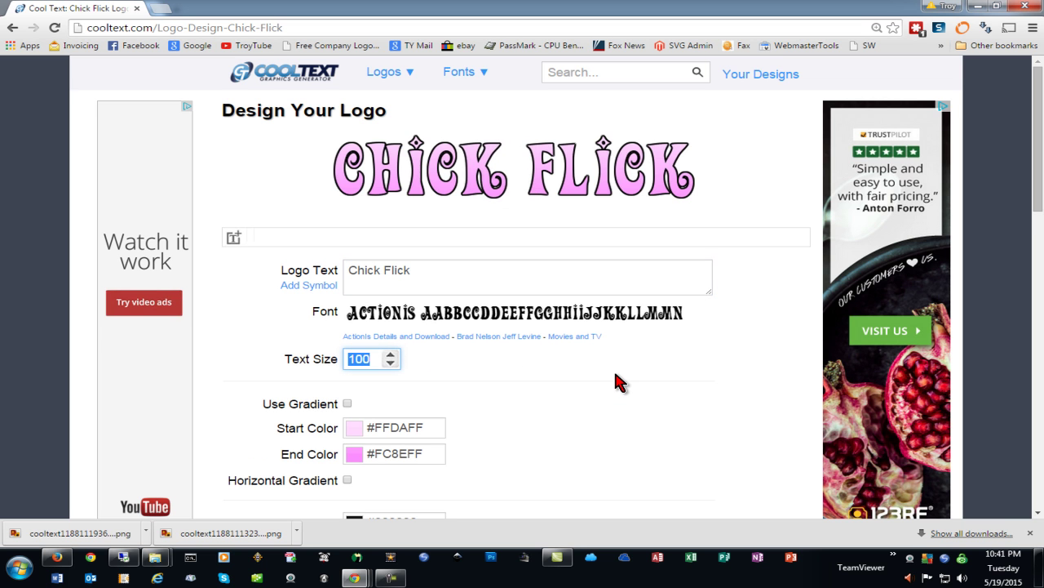
- Replace the sample text with 'Tatum' and set the outline width to 0
click(242, 272)
key(ctrl+a)
text(Tatum)
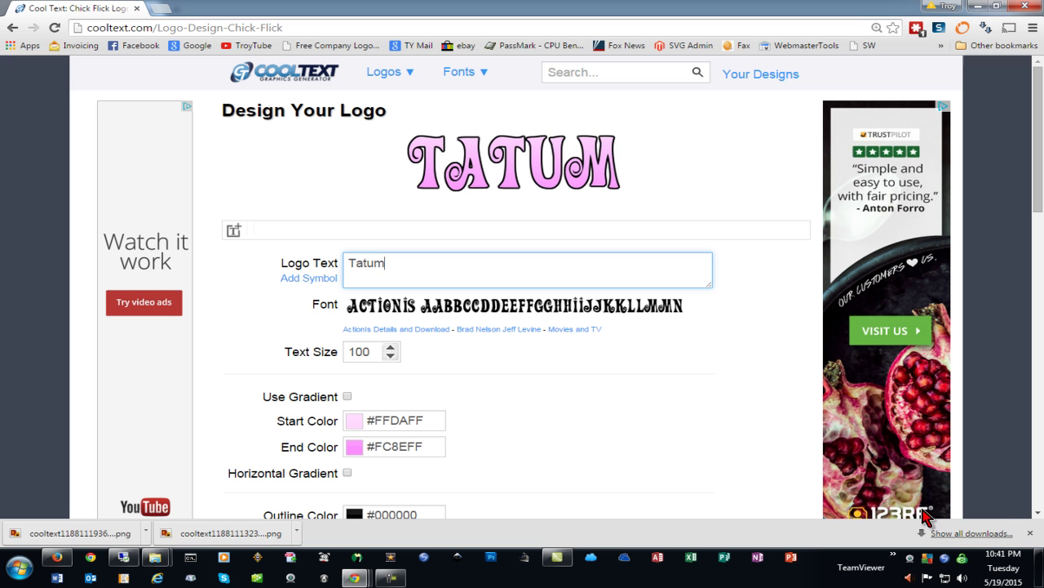
scroll(1034, 514, down, 3)
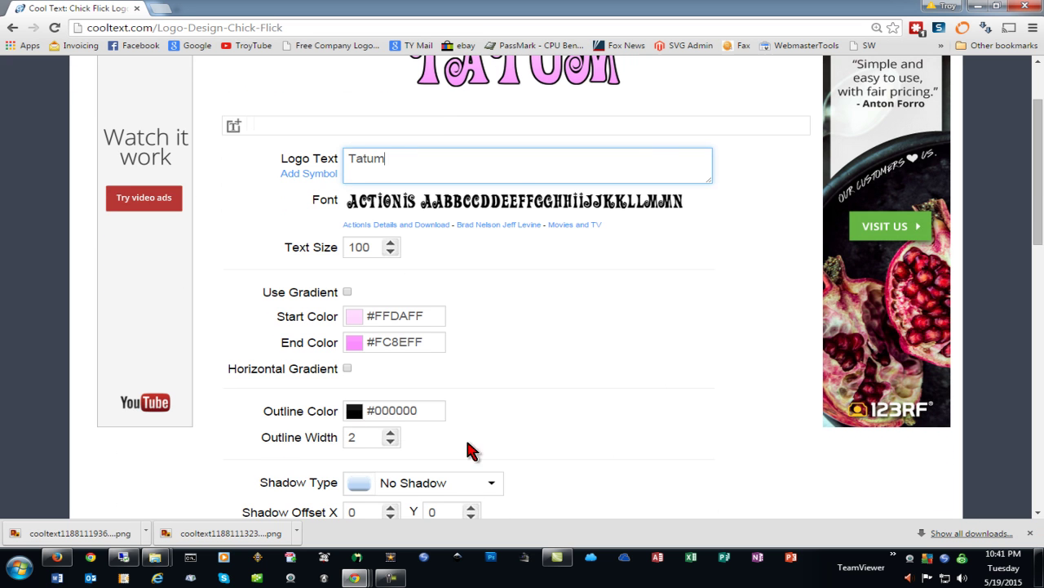
click(383, 442)
click(384, 441)
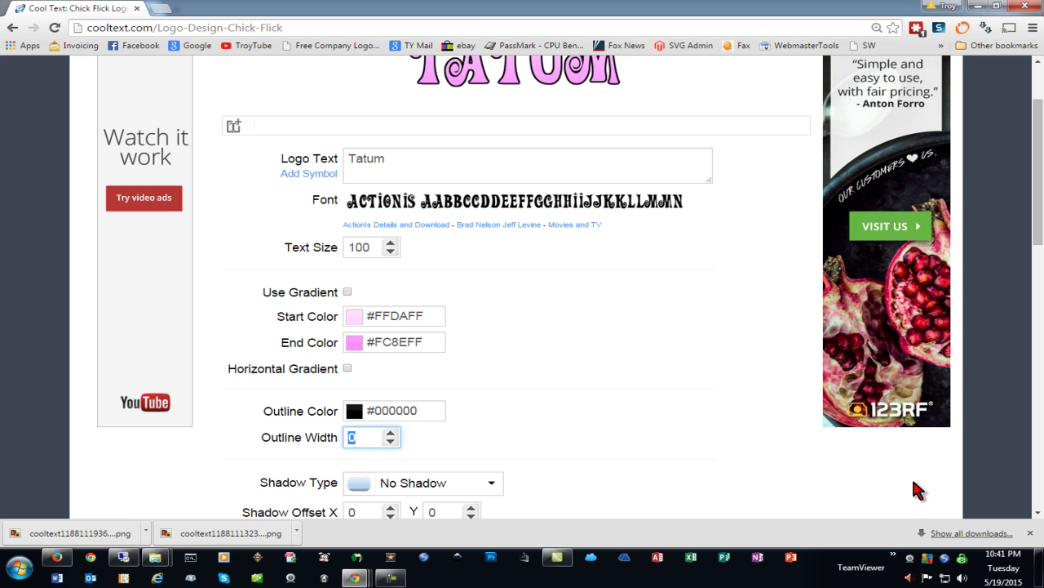
scroll(674, 279, up, 1)
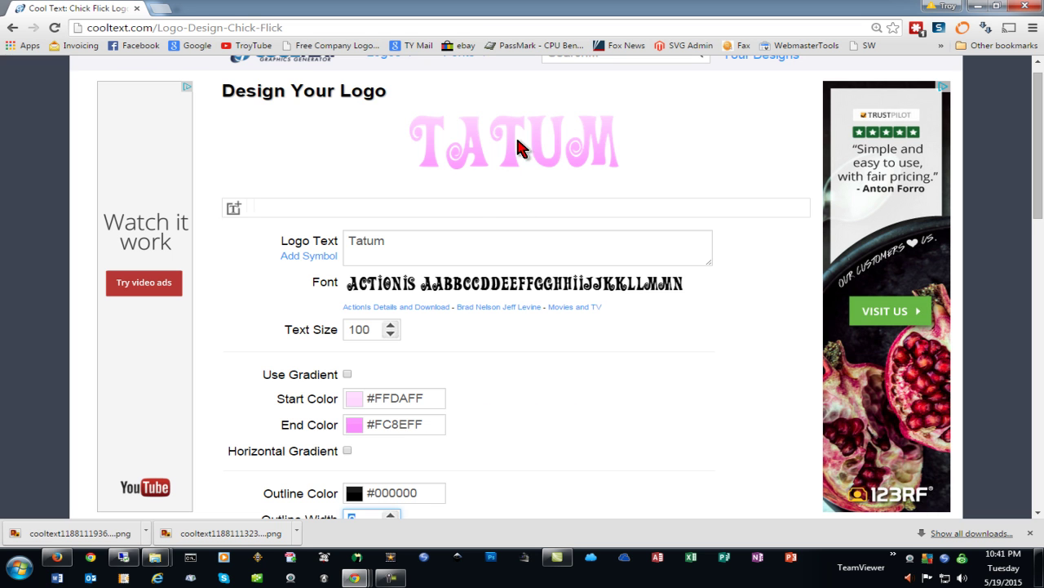
- Set both the start and end colours to black #000000
click(406, 398)
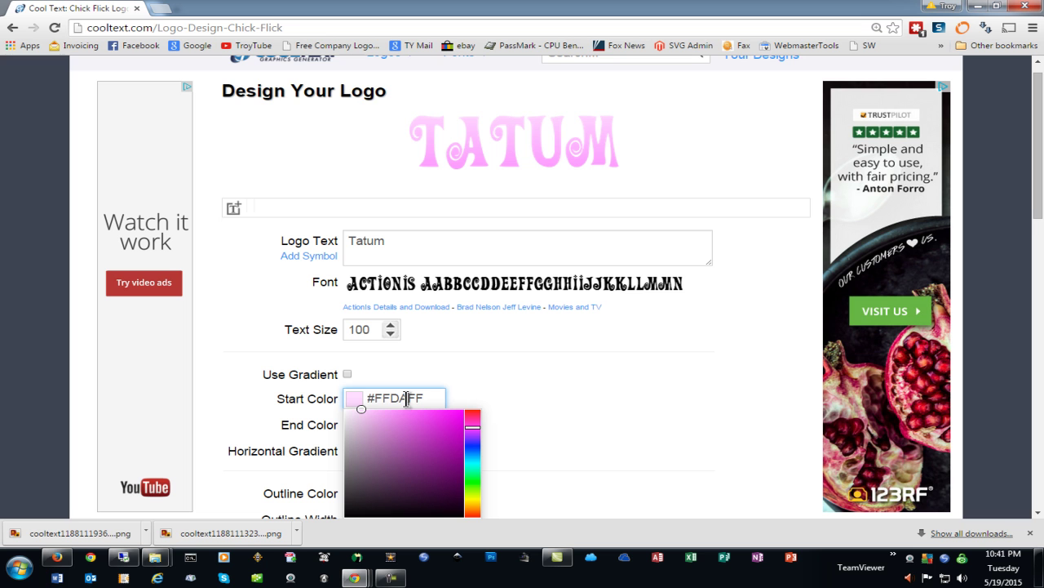
mouse_move(359, 408)
mouse_down()
mouse_move(450, 426)
mouse_move(460, 519)
mouse_move(482, 541)
mouse_up()
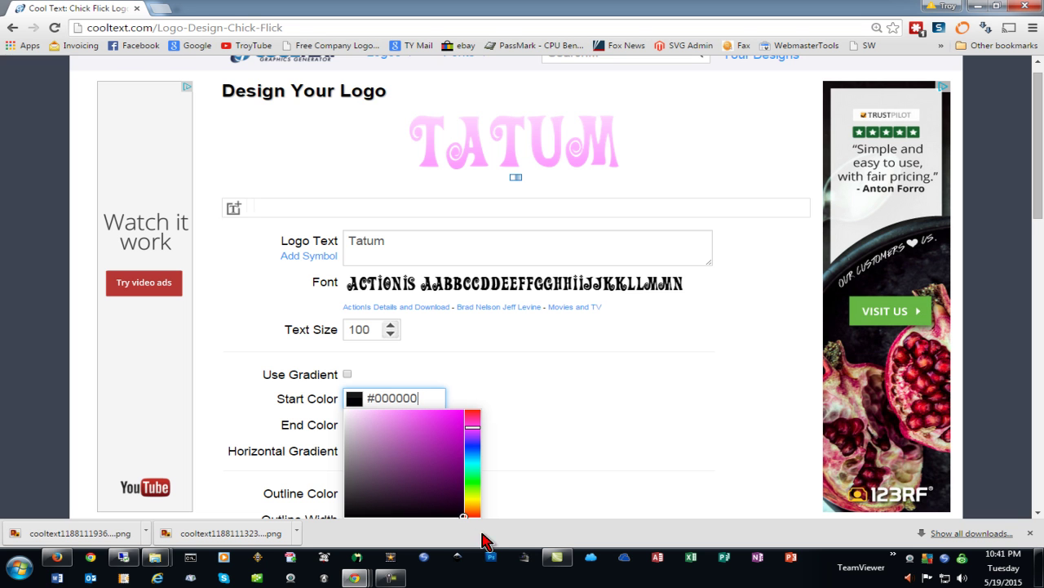
double_click(417, 398)
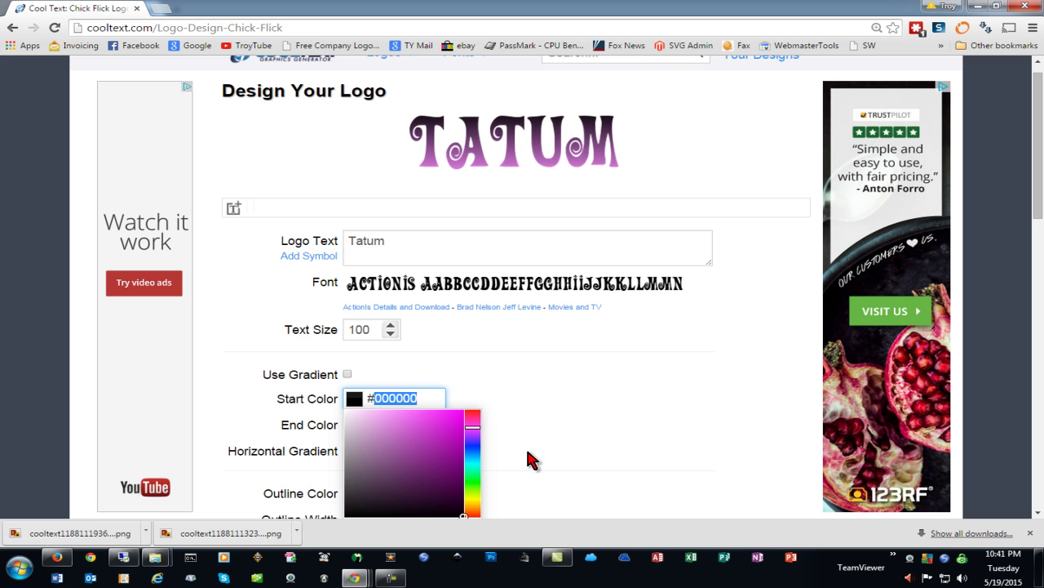
click(561, 447)
click(400, 424)
drag(447, 490, 476, 542)
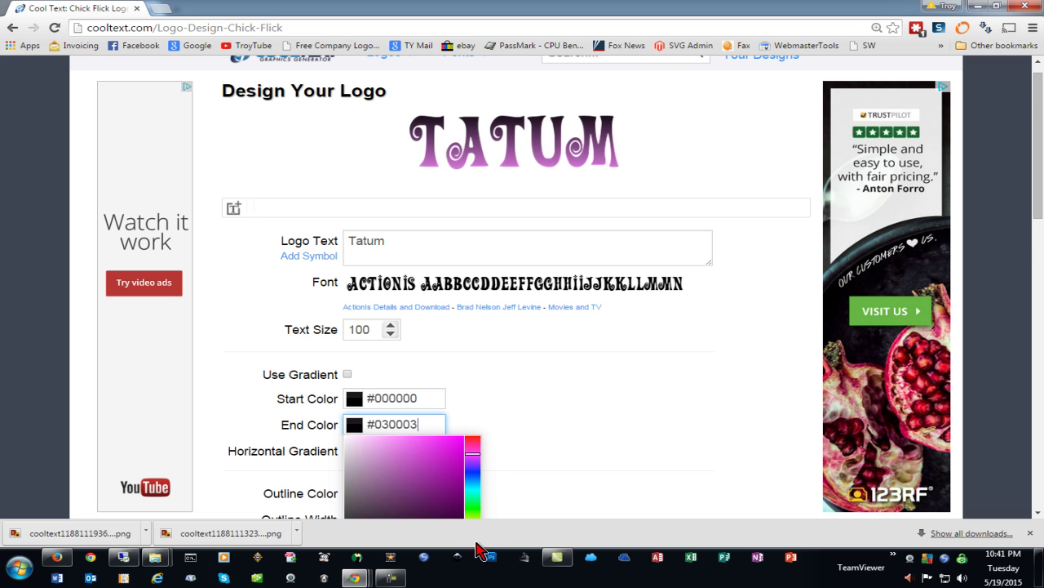
click(568, 449)
- Generate the black Tatum logo and download it as a PNG
scroll(568, 449, down, 1)
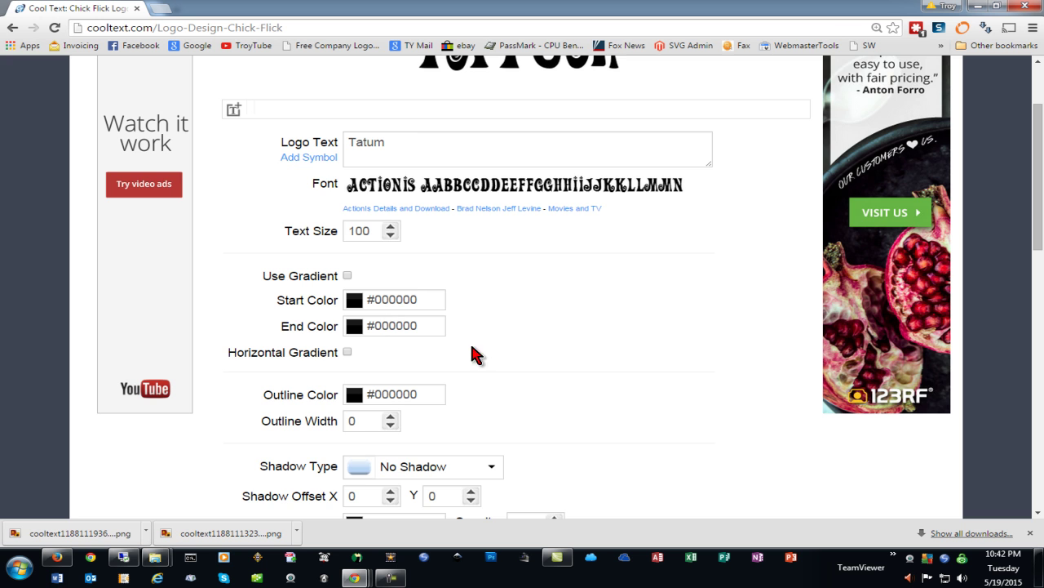
scroll(436, 380, down, 2)
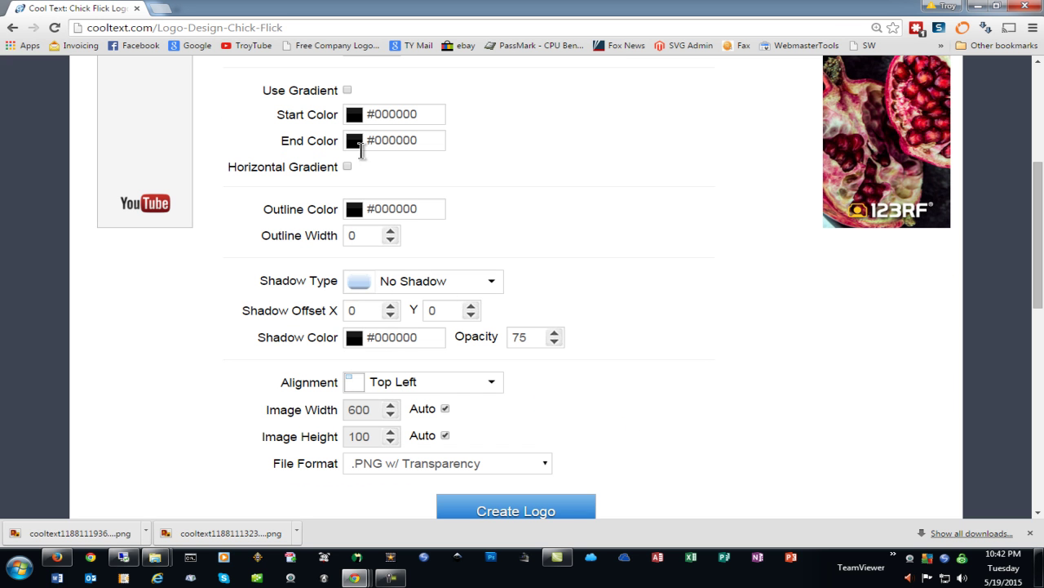
click(519, 516)
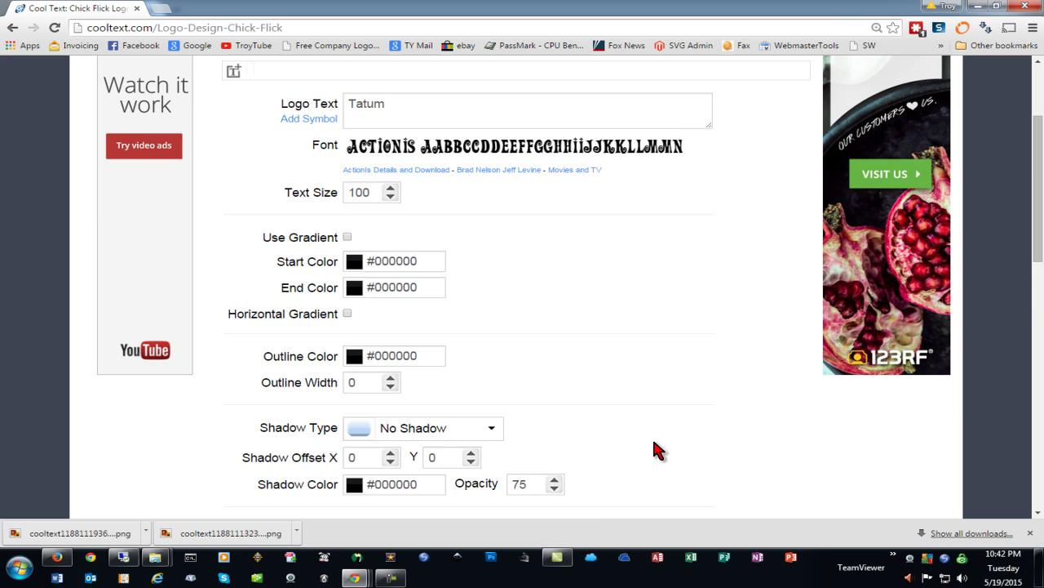
scroll(574, 464, down, 5)
scroll(573, 463, up, 2)
click(527, 292)
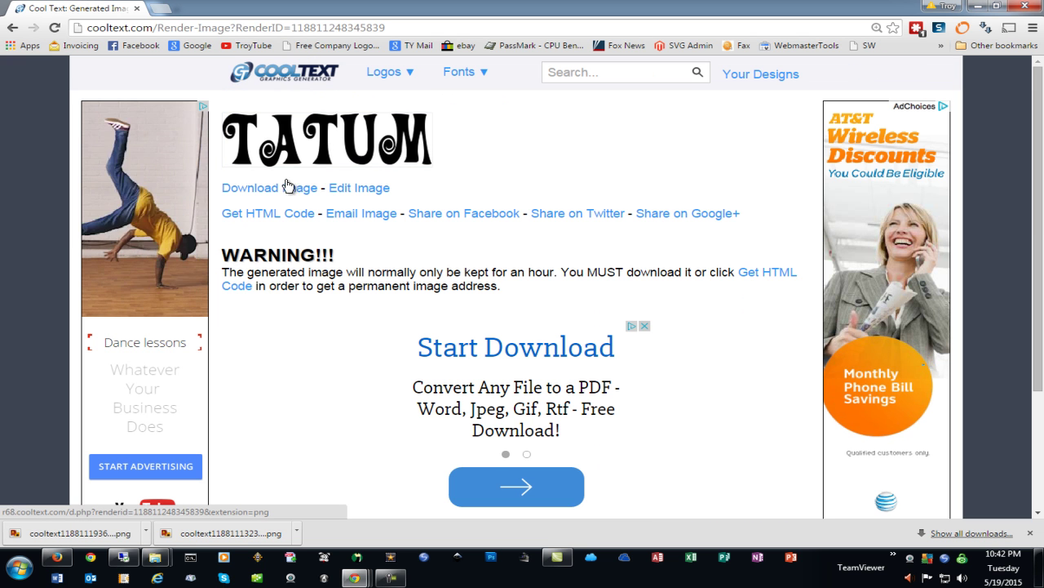
click(288, 195)
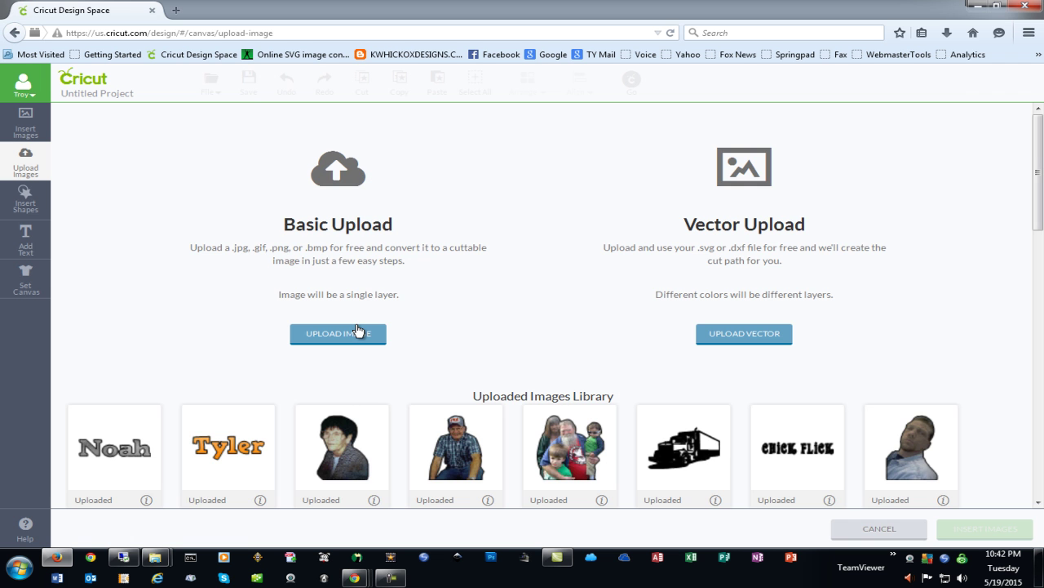
- Upload and save the TATUM image, then drag it to the canvas top-left
click(342, 335)
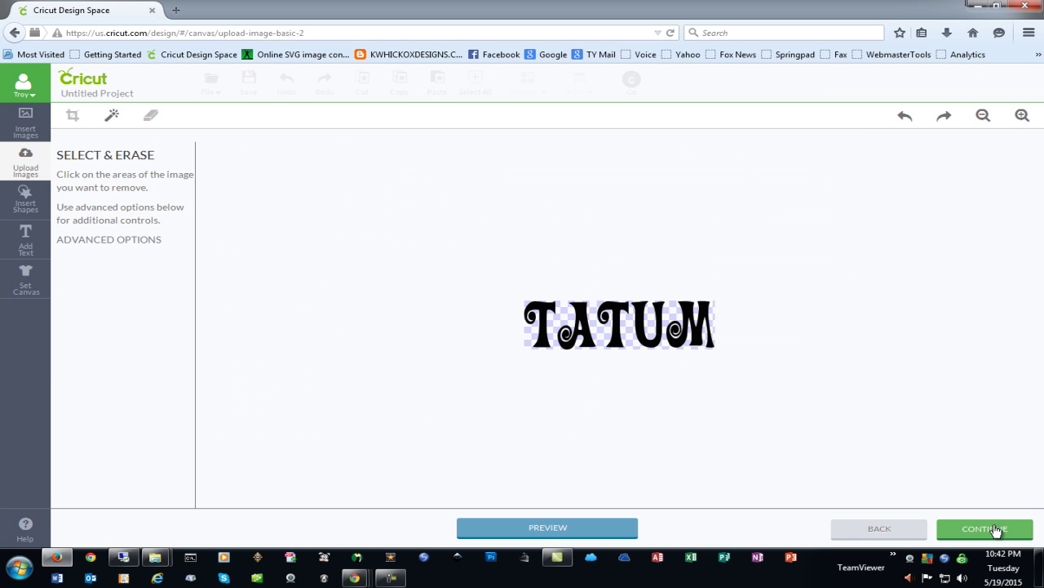
click(995, 531)
click(974, 531)
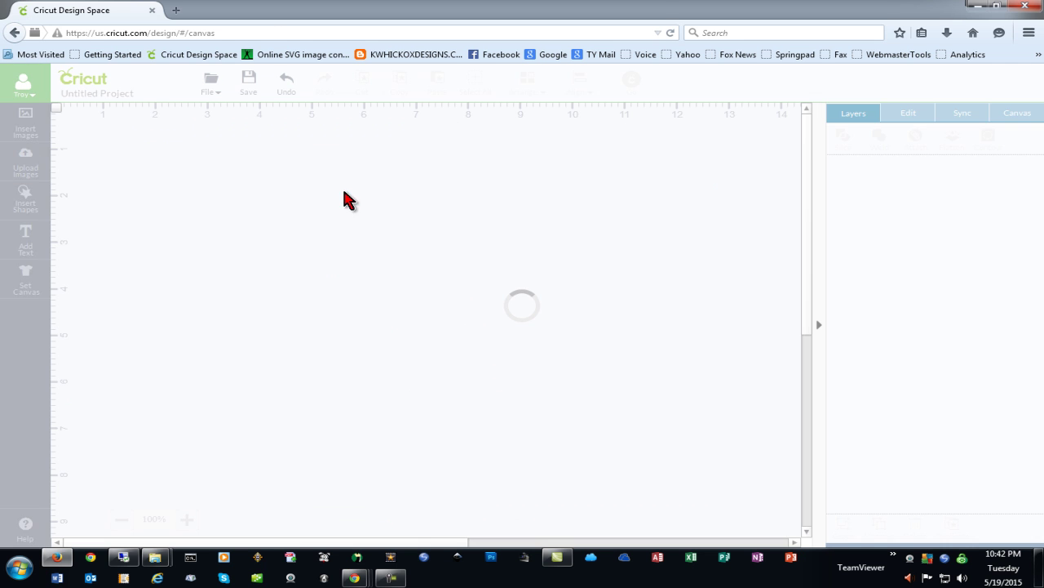
drag(466, 441, 289, 179)
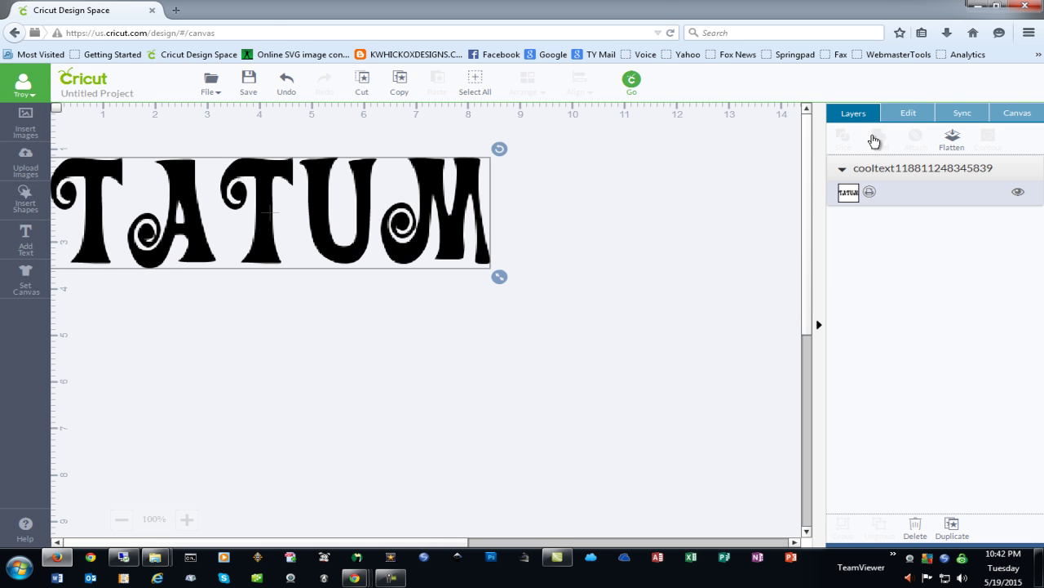
- Change the TATUM layer's line type from Print to Cut
click(870, 193)
click(668, 133)
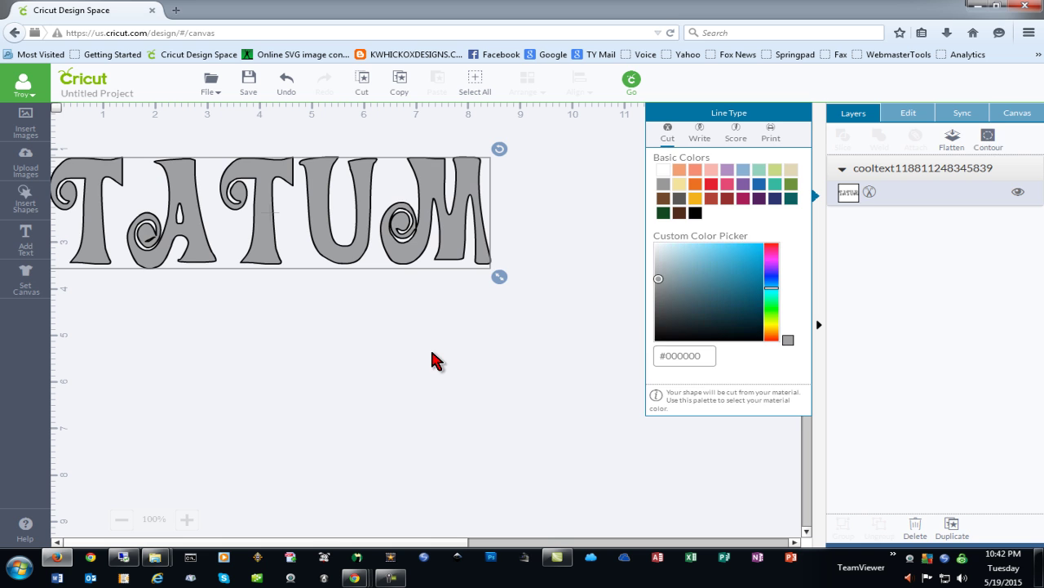
click(433, 360)
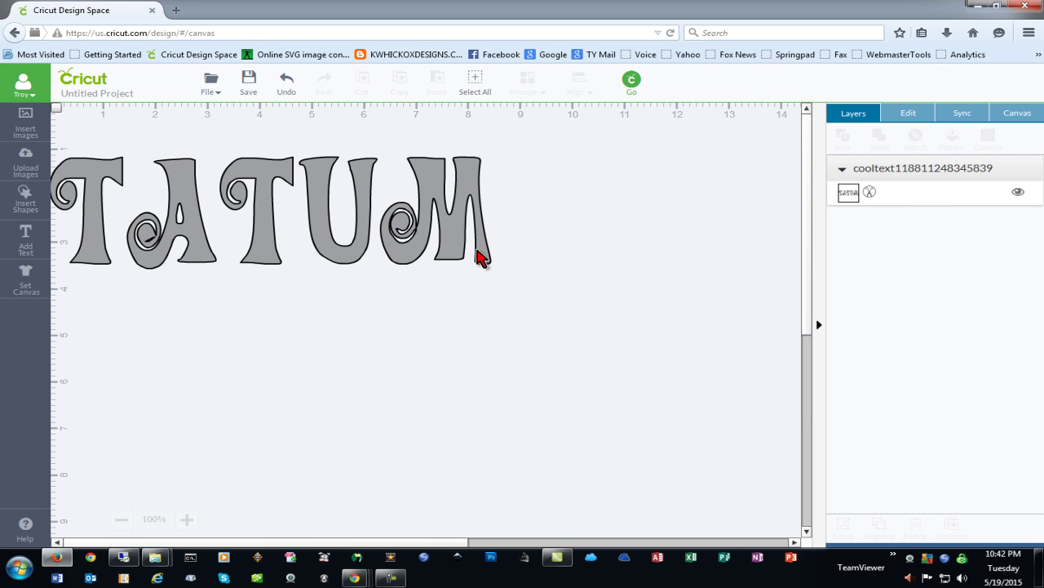